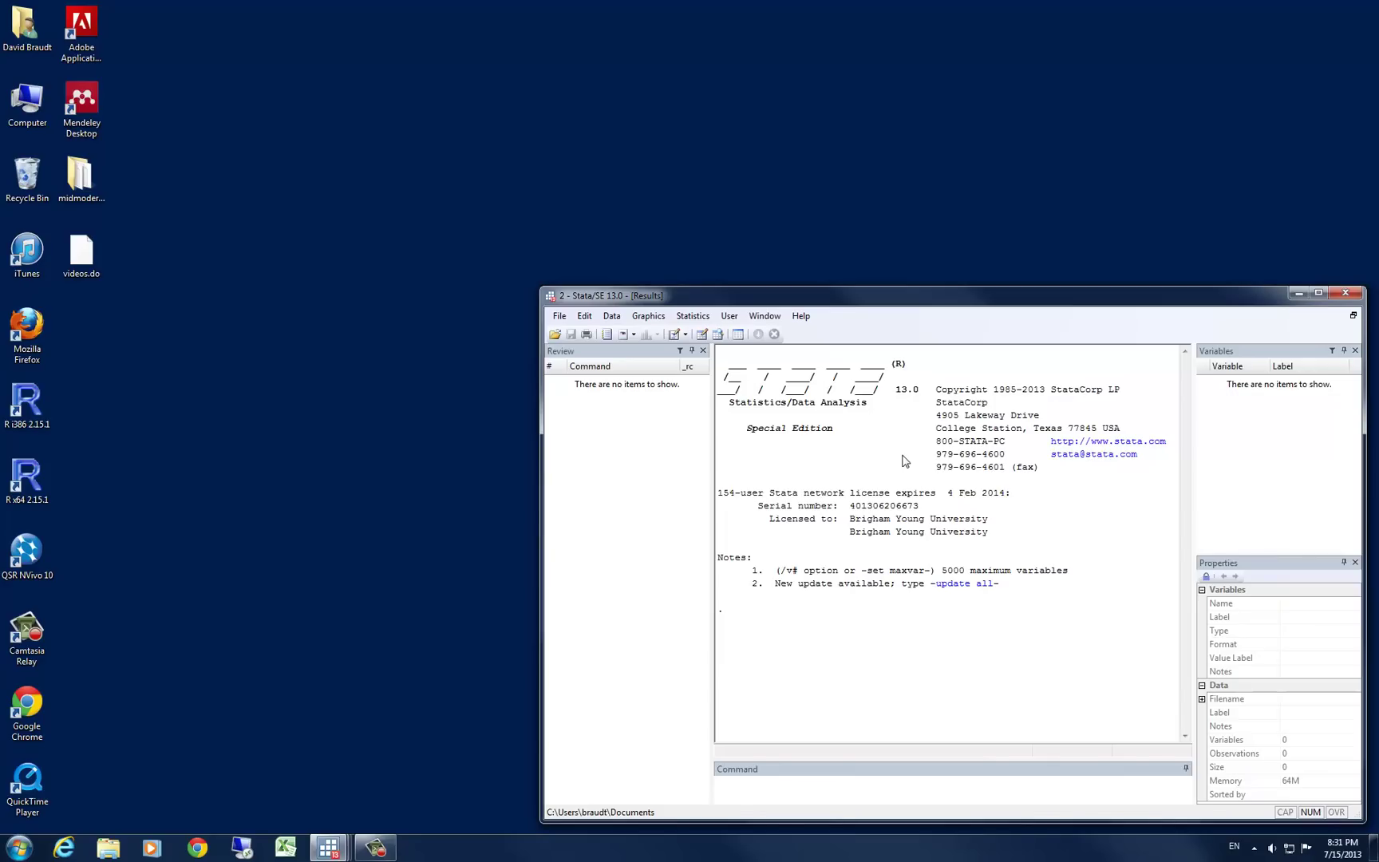
# Start a new do-file with the comment '**This file explores the collapse command with frequency weights'
pyautogui.click(675, 336)
pyautogui.write('*')
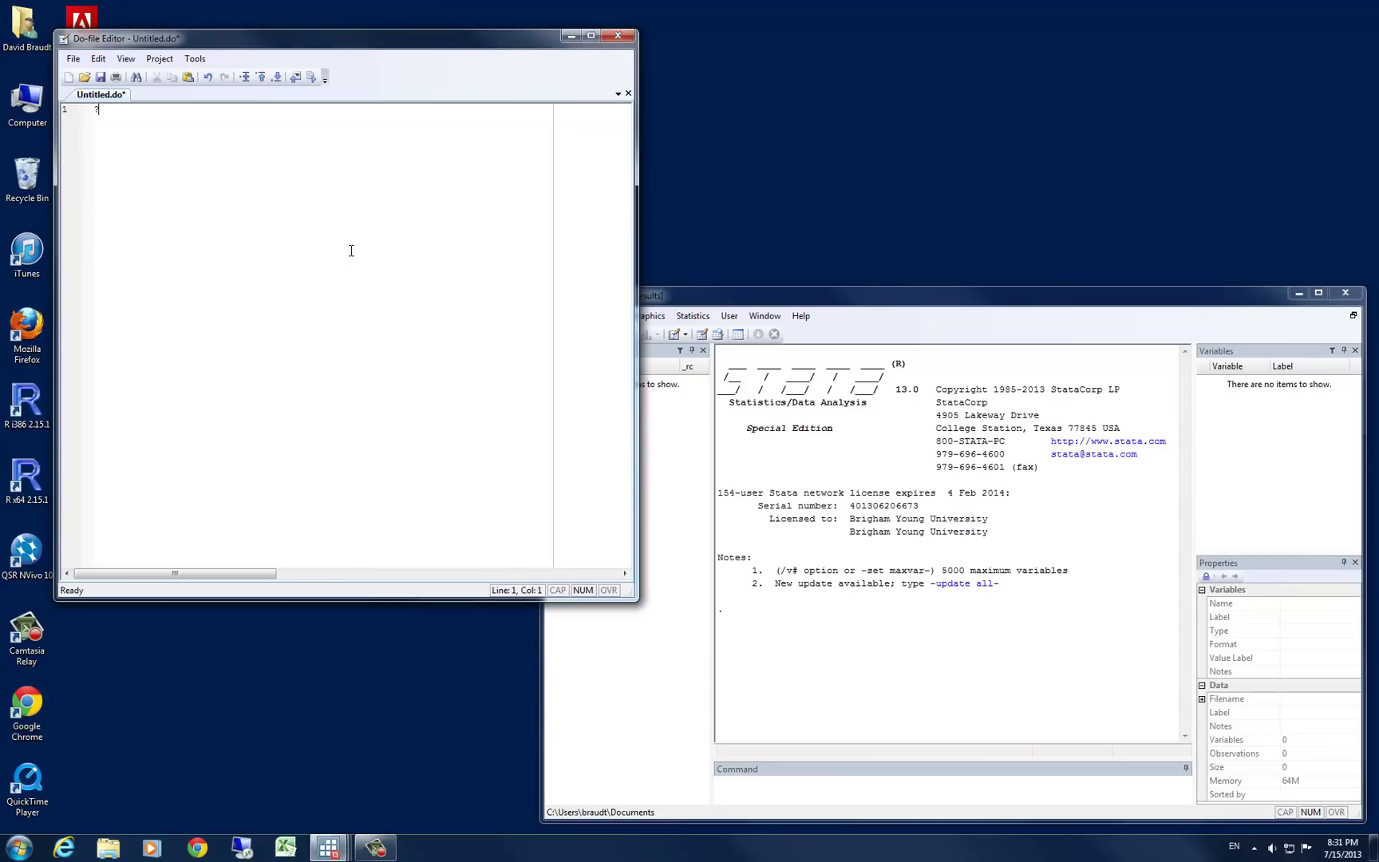
pyautogui.write('*')
pyautogui.write('This f')
pyautogui.write('ile explores the ')
pyautogui.write('col')
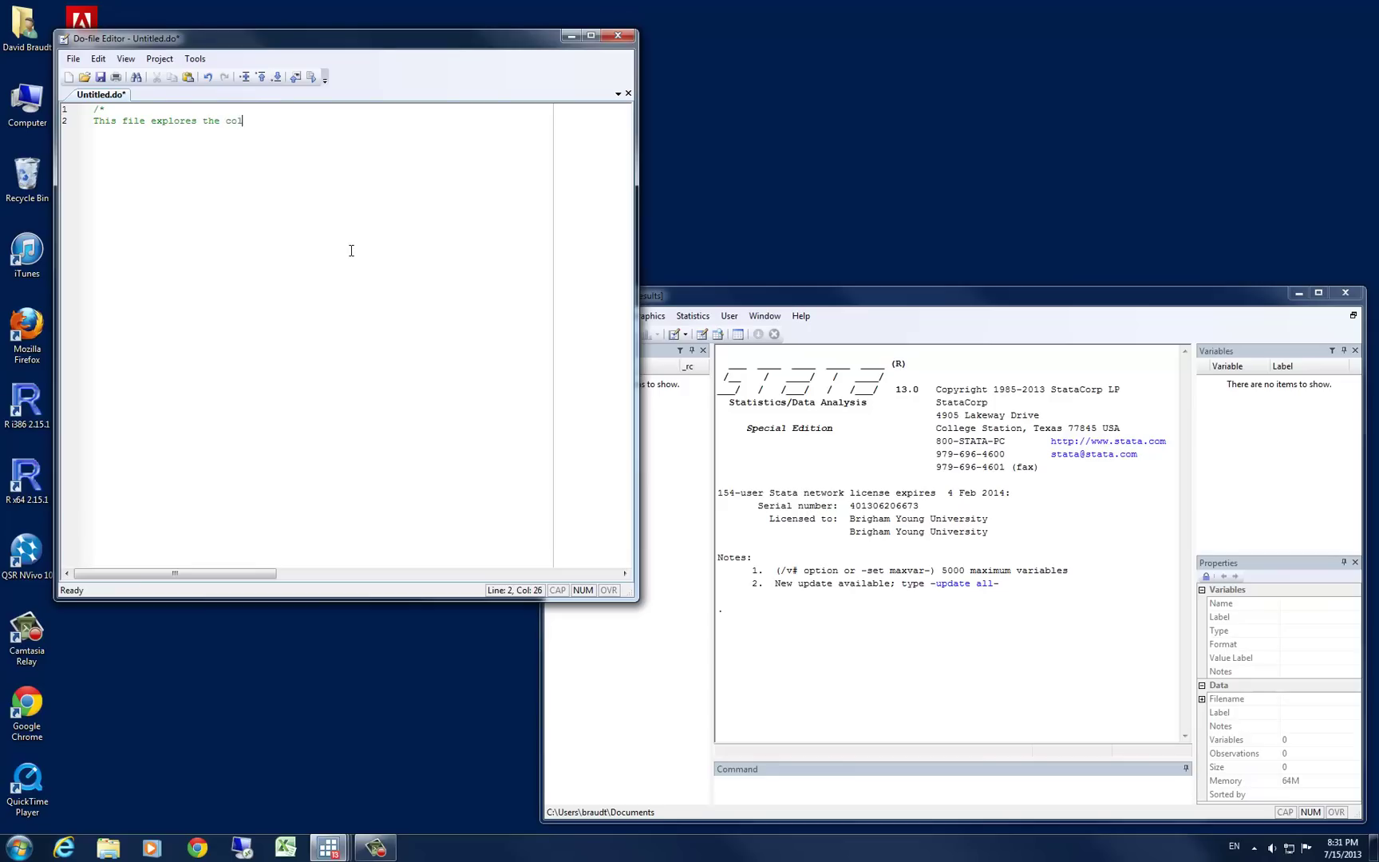
pyautogui.write('lapse command with frequn')
pyautogui.press('BackSpace')
pyautogui.write('ency weights')
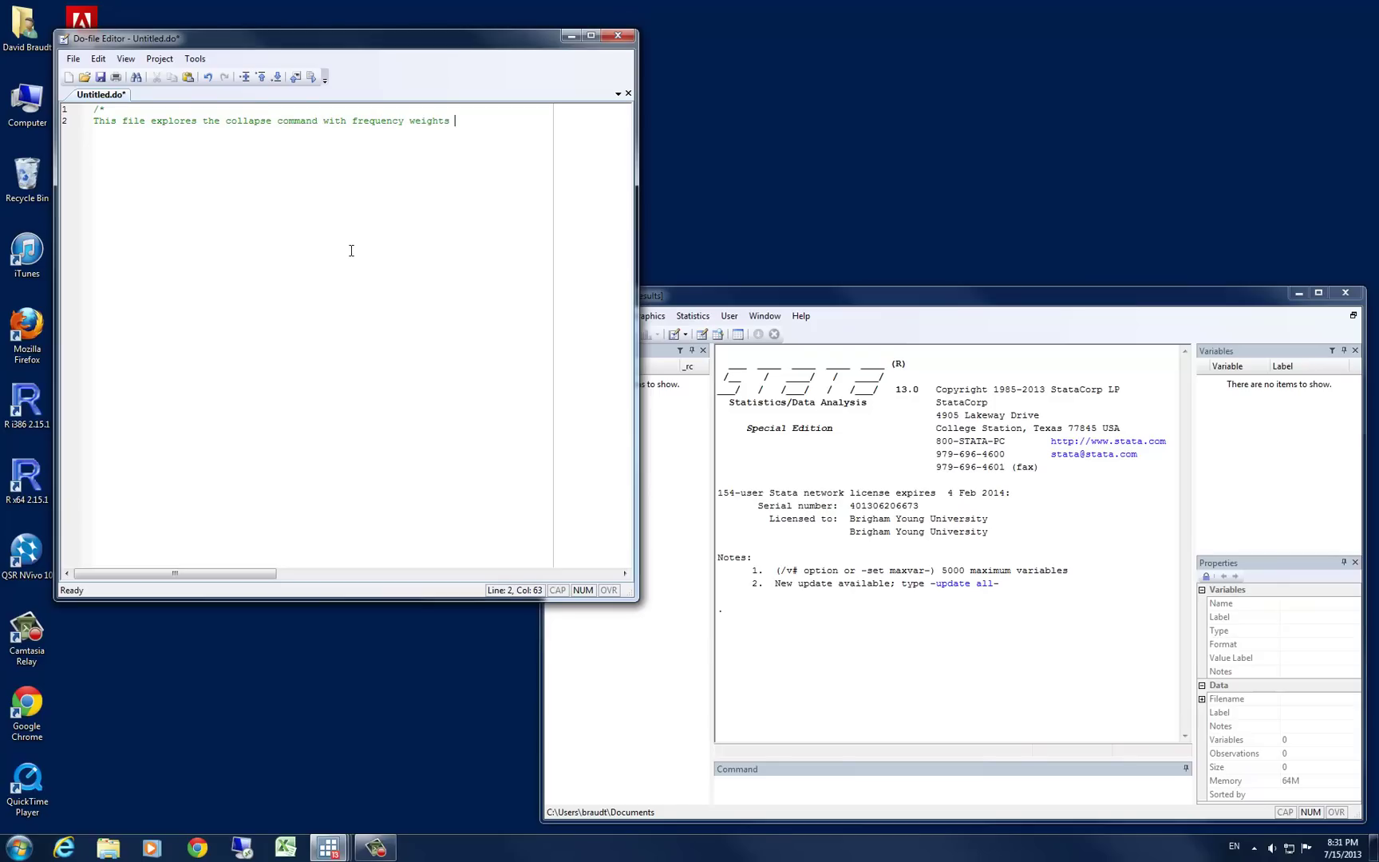
# Continue the comment with 'to aggregate individual-level data to group-levels' and add a NOTES: heading
pyautogui.press('Return')
pyautogui.write('to aggregate individual')
pyautogui.press('BackSpace')
pyautogui.write('-;evel')
pyautogui.press('BackSpace')
pyautogui.press('BackSpace')
pyautogui.press('BackSpace')
pyautogui.press('BackSpace')
pyautogui.press('BackSpace')
pyautogui.write('level data ')
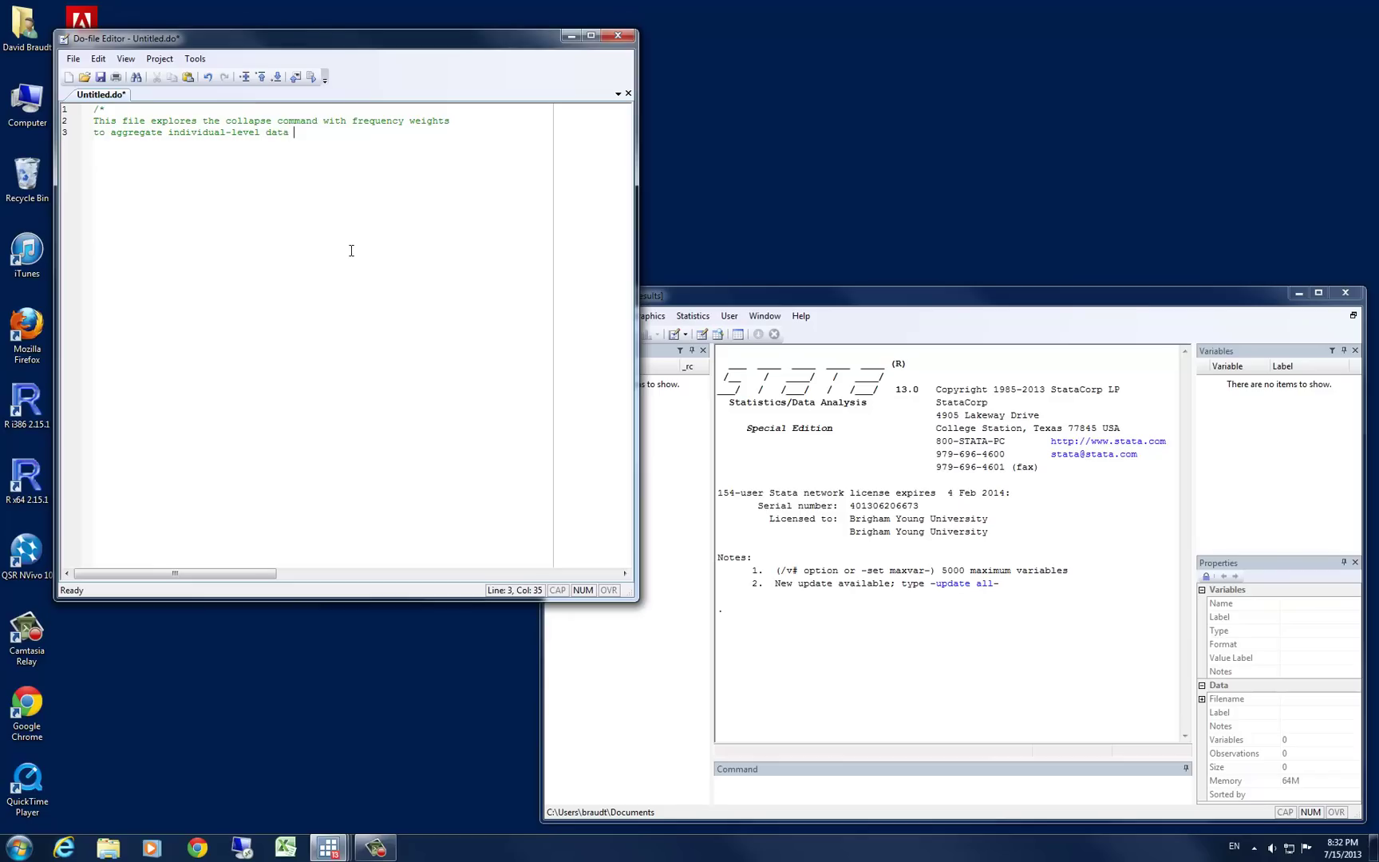
pyautogui.write('to group levels')
pyautogui.press('Left')
pyautogui.press('BackSpace')
pyautogui.write('-')
pyautogui.press('Return')
pyautogui.press('Return')
pyautogui.write('NOTES:')
pyautogui.press('Return')
pyautogui.press('Return')
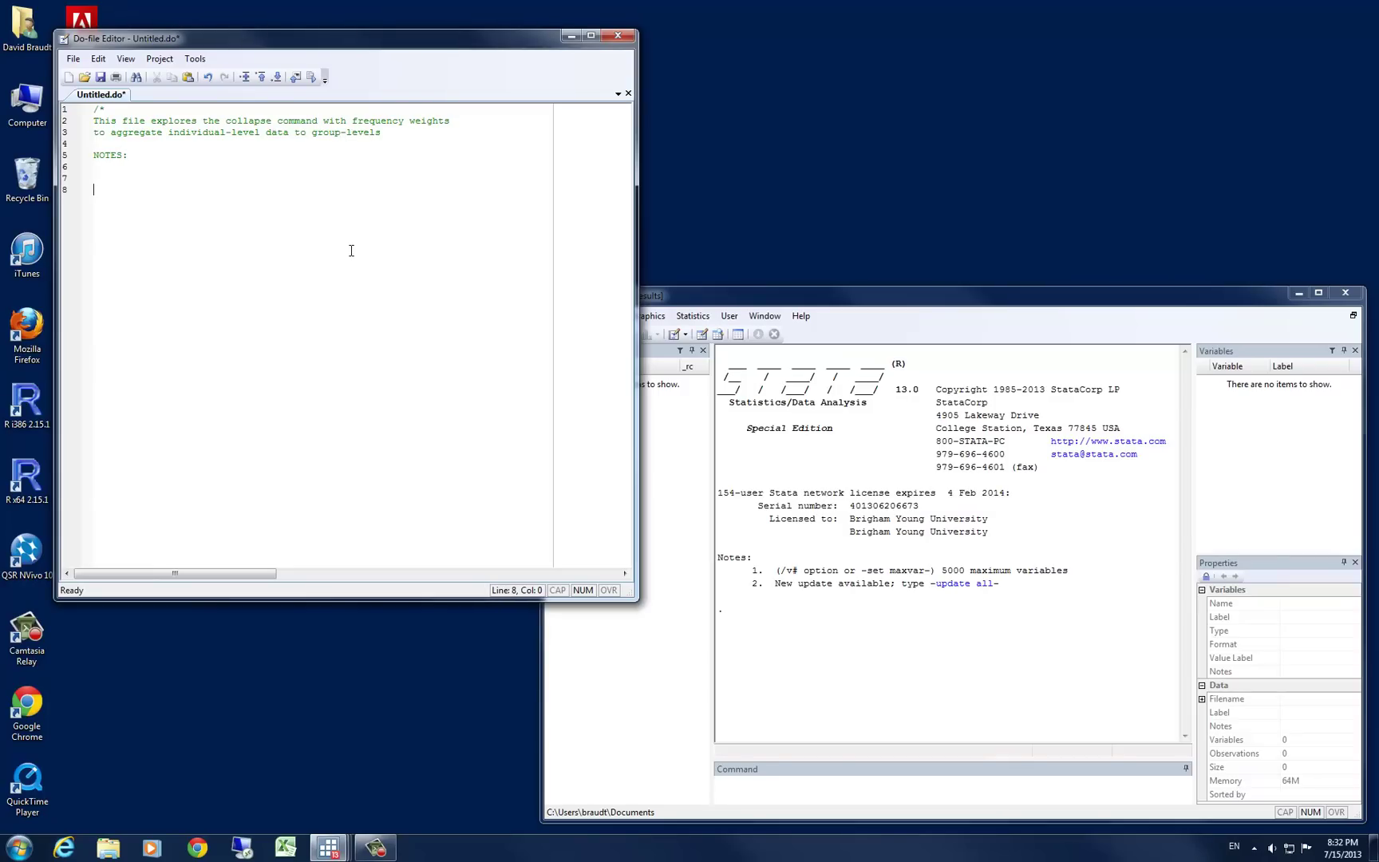
# Close the comment block with */, add a 'clear all' line, and begin a cd line
pyautogui.write('*/')
pyautogui.press('Return')
pyautogui.press('Return')
pyautogui.write('Cle')
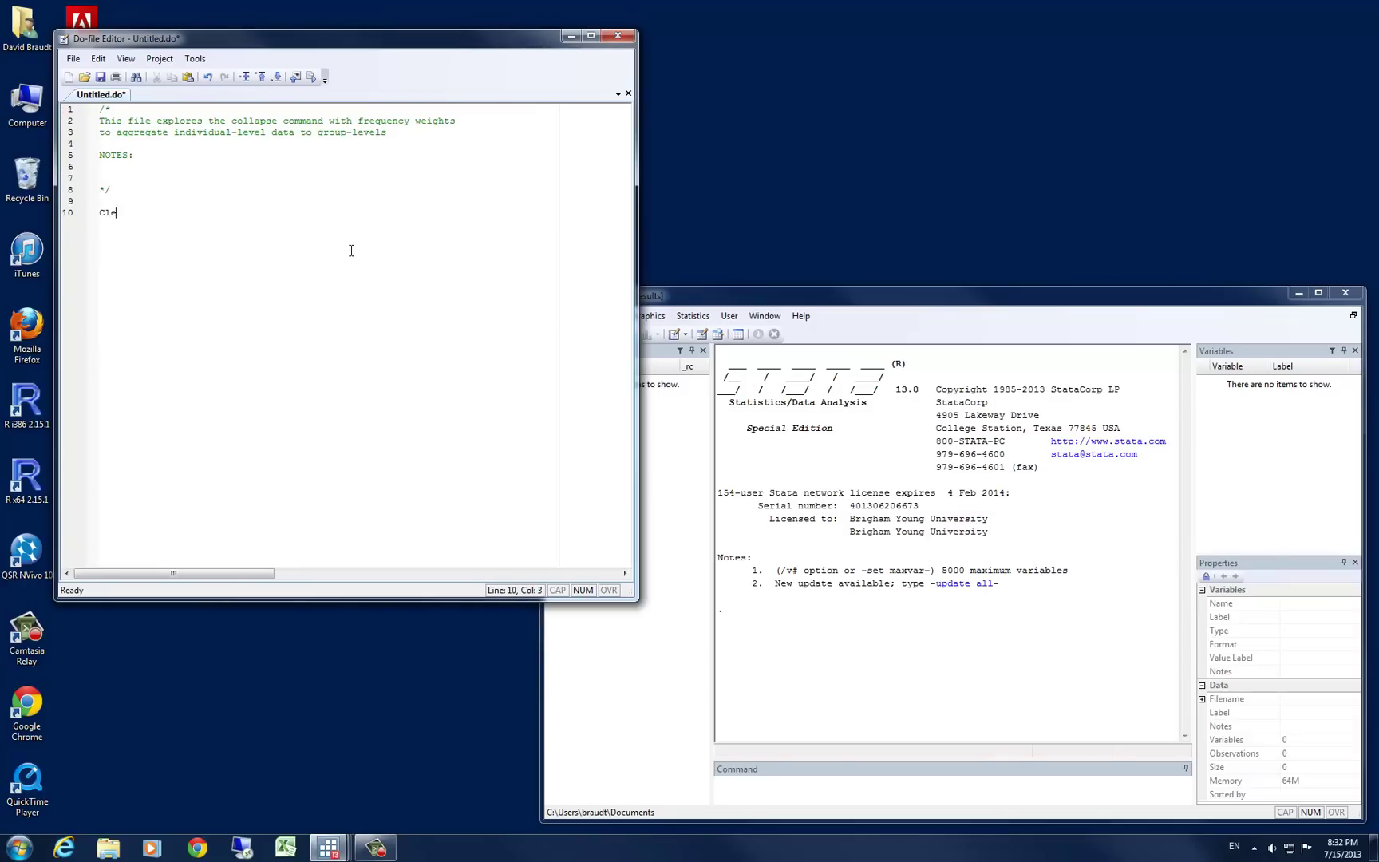
pyautogui.write('ar')
pyautogui.press('BackSpace')
pyautogui.press('BackSpace')
pyautogui.press('BackSpace')
pyautogui.press('BackSpace')
pyautogui.write('lear all')
pyautogui.press('Return')
pyautogui.press('Return')
pyautogui.write('co')
# Go to the Downloads folder in Windows Explorer and copy its address
pyautogui.click(118, 851)
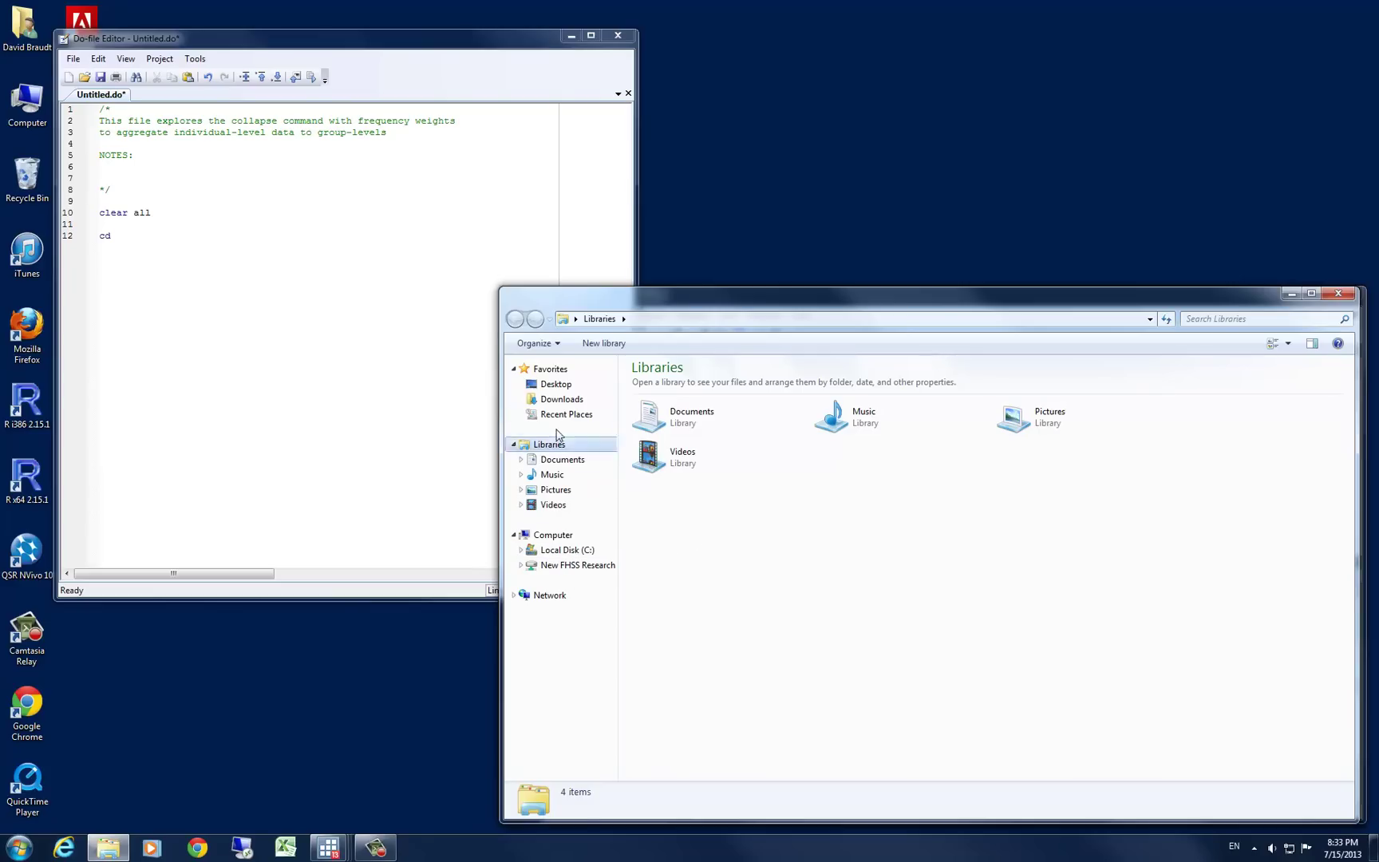
pyautogui.click(563, 401)
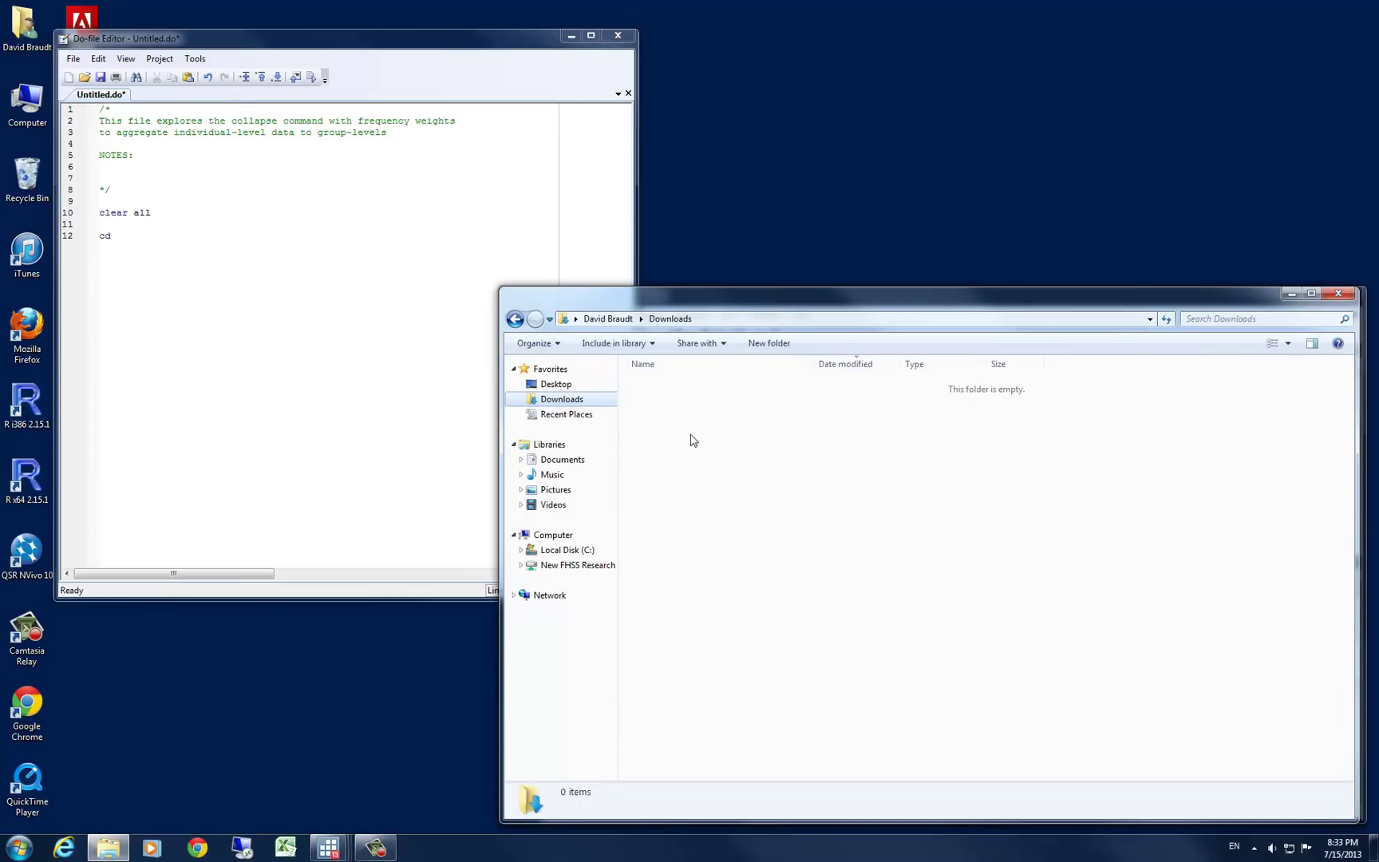
pyautogui.rightClick(733, 324)
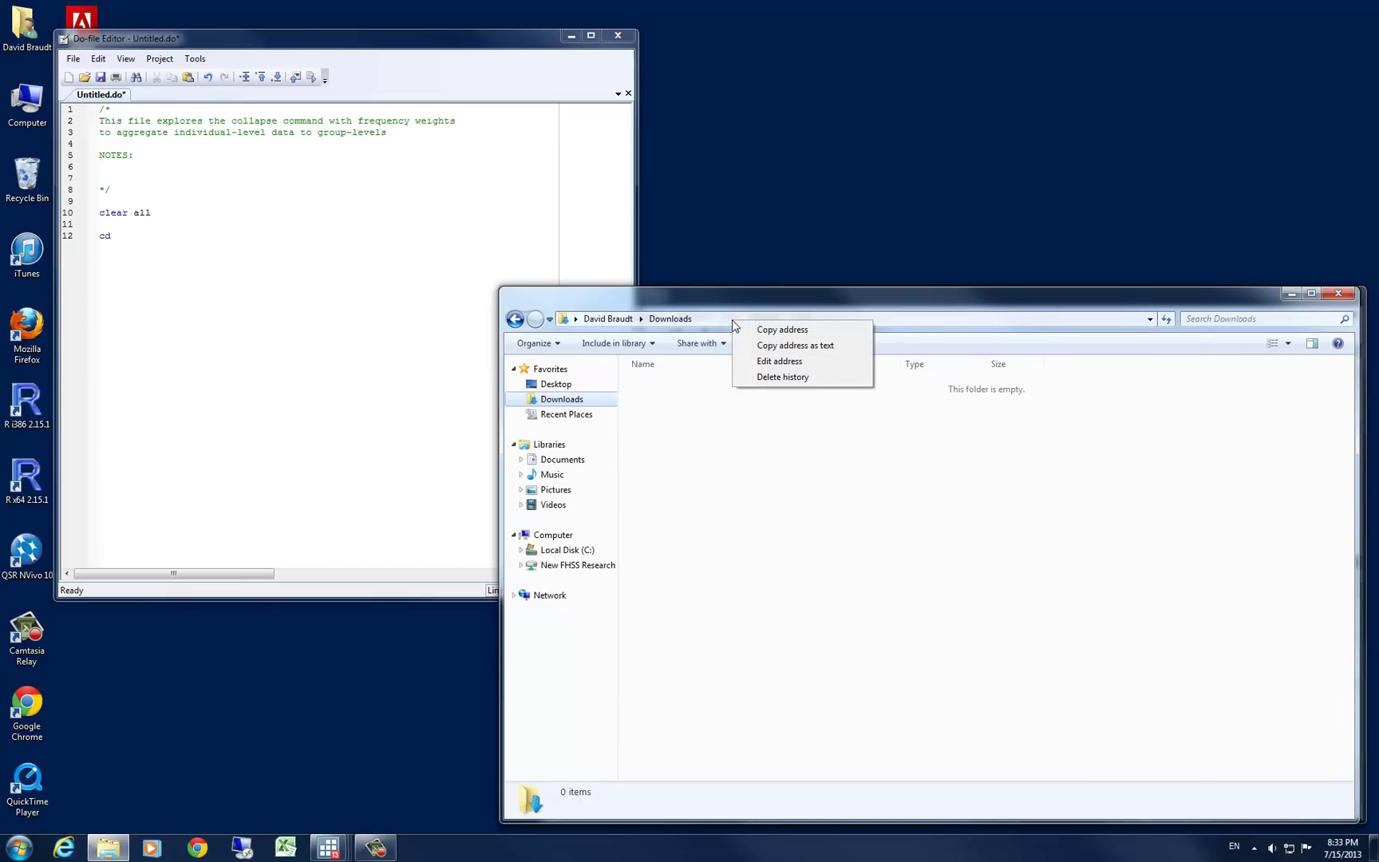
pyautogui.click(793, 330)
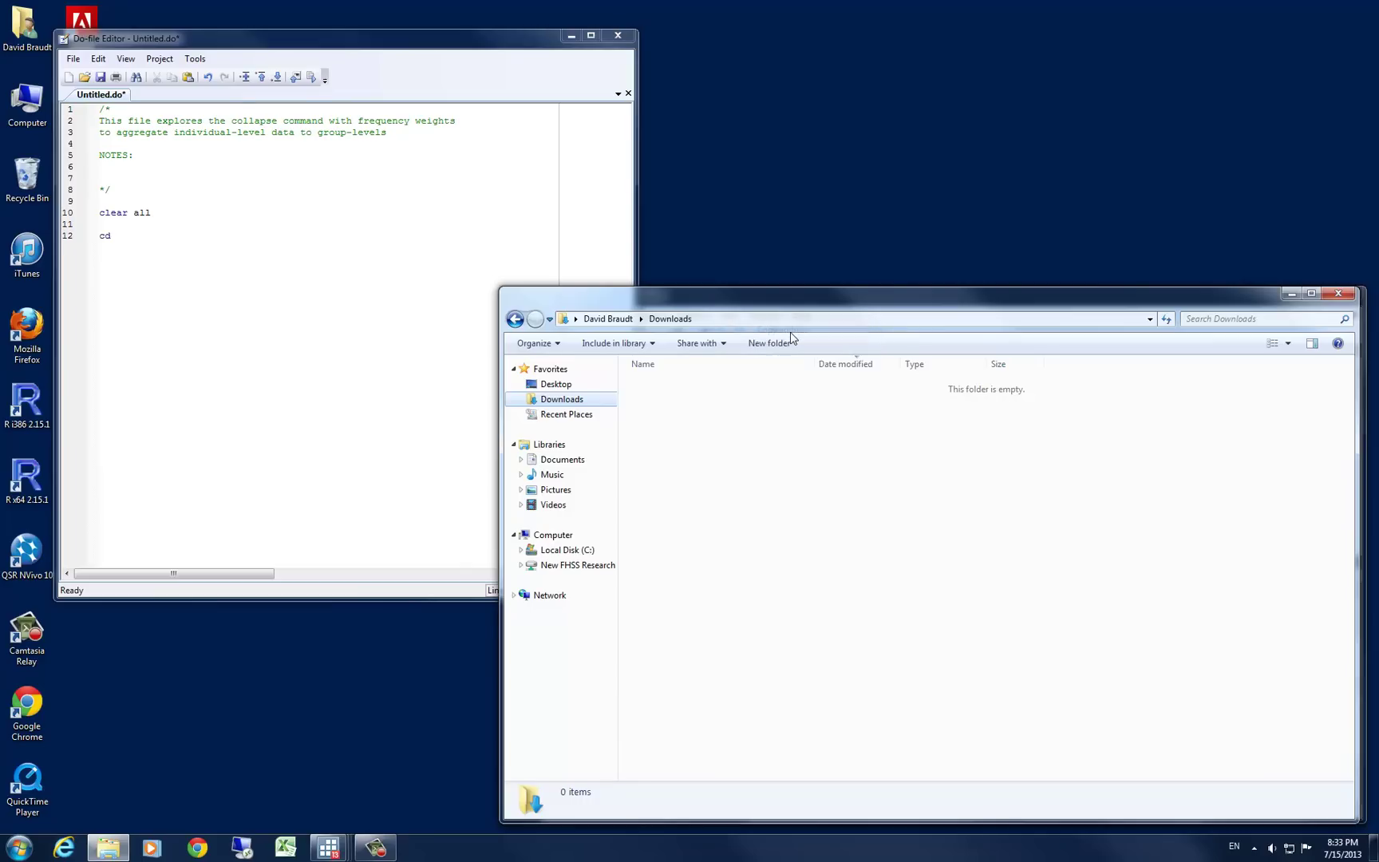
# Finish the cd line with the quoted Downloads folder path
pyautogui.click(1338, 293)
pyautogui.click(213, 249)
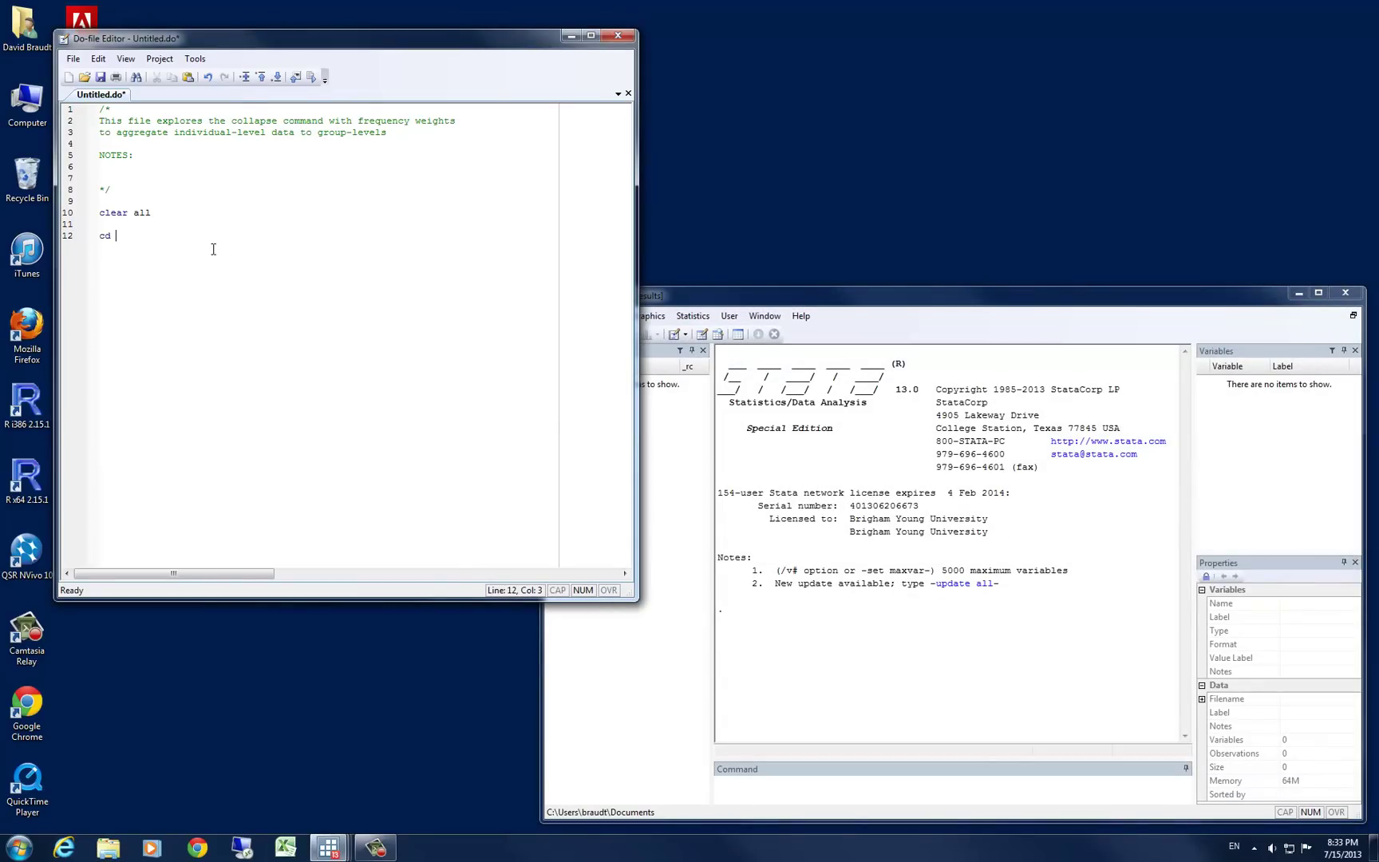
pyautogui.write('"')
pyautogui.hotkey('ctrl', 'v')
pyautogui.write('"')
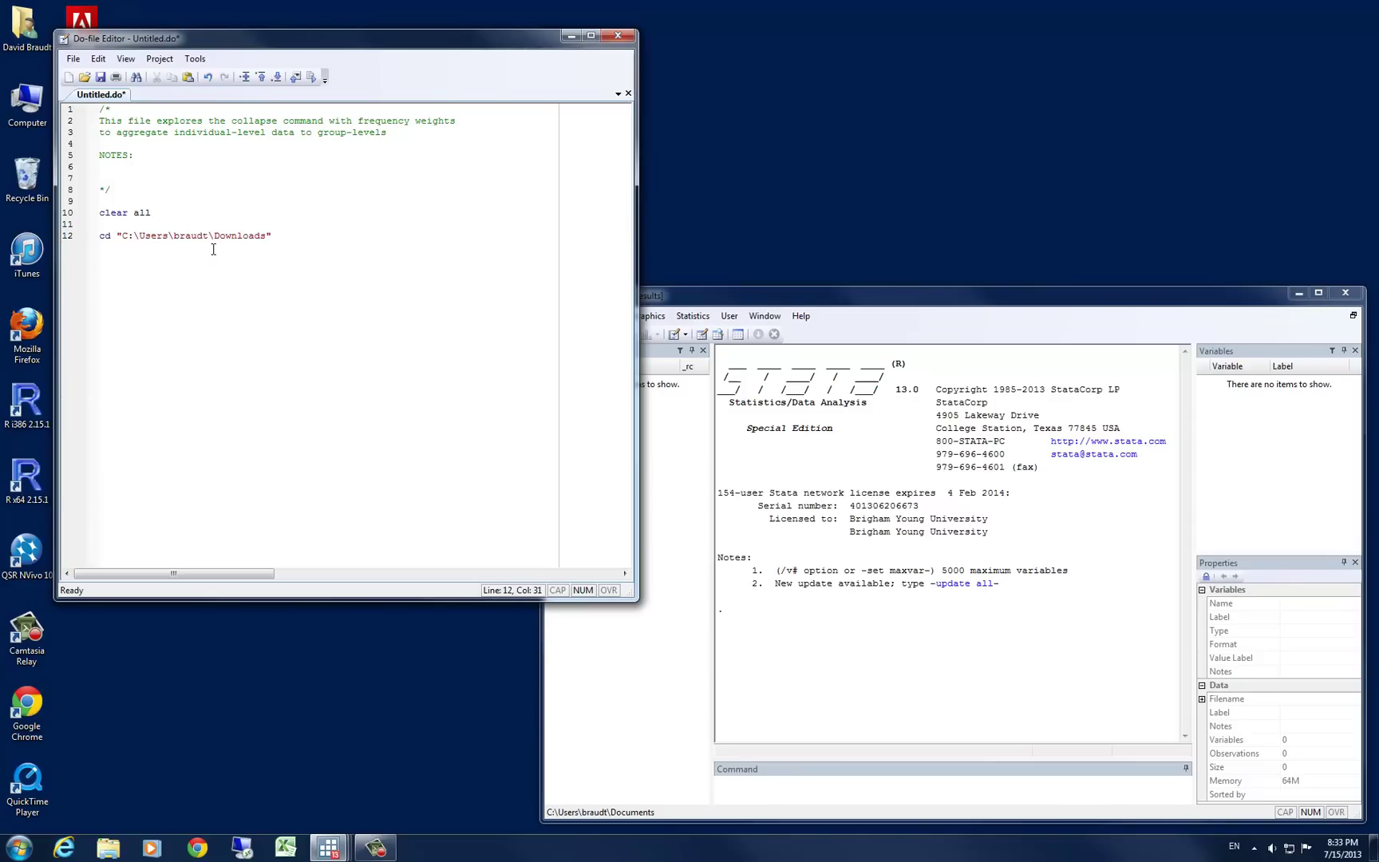
# Add 'webuse college' and 'save college, replace' lines below the cd command
pyautogui.press('Return')
pyautogui.press('Return')
pyautogui.write('webuse college')
pyautogui.press('Return')
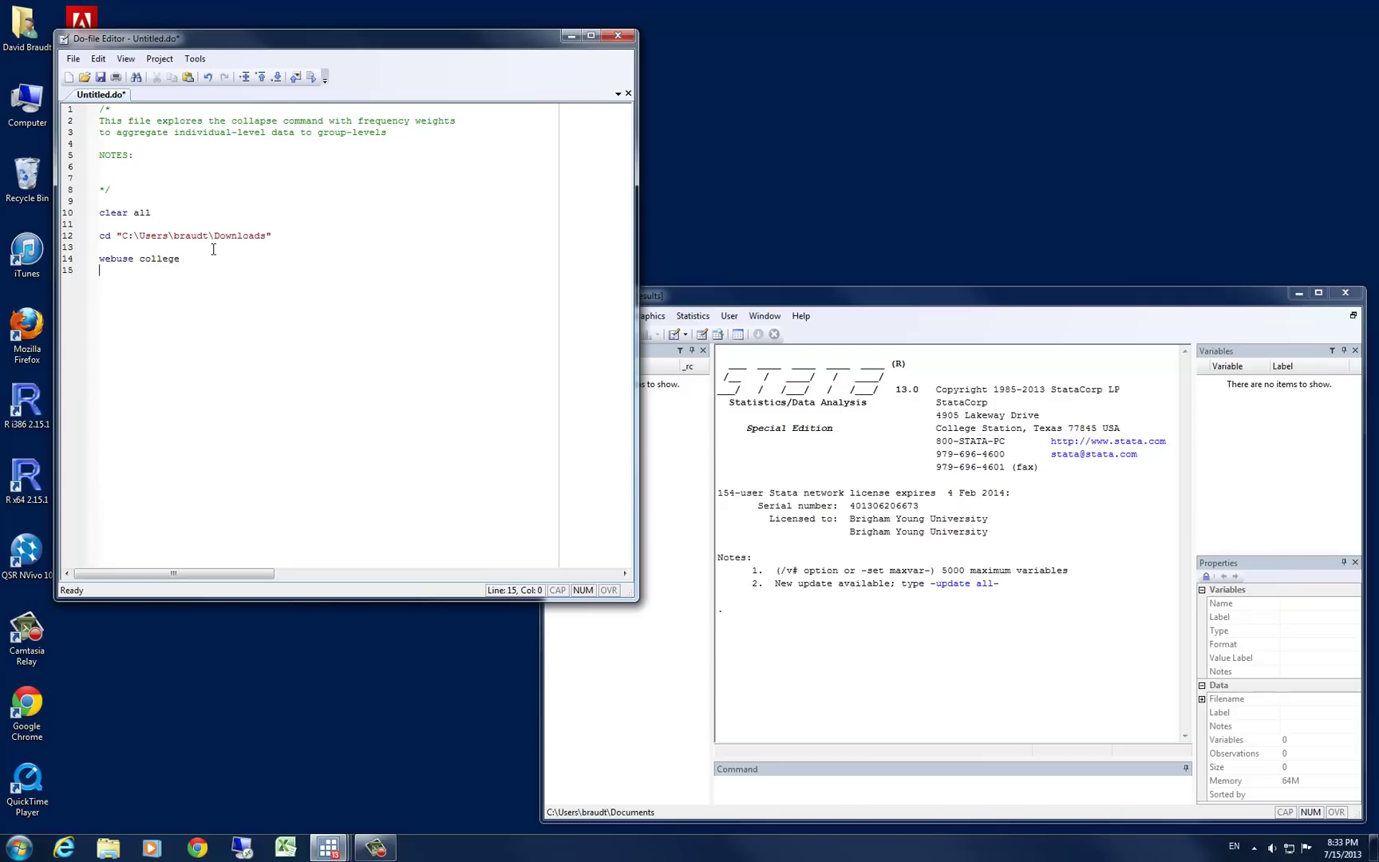
pyautogui.write('save college, replace')
# Run the lines from clear all through save college, then enter browse in the Command box
pyautogui.hotkey('shift', 'Home')
pyautogui.hotkey('shift', 'Up')
pyautogui.hotkey('shift', 'Up')
pyautogui.hotkey('shift', 'Up')
pyautogui.hotkey('shift', 'Up')
pyautogui.hotkey('shift', 'Up')
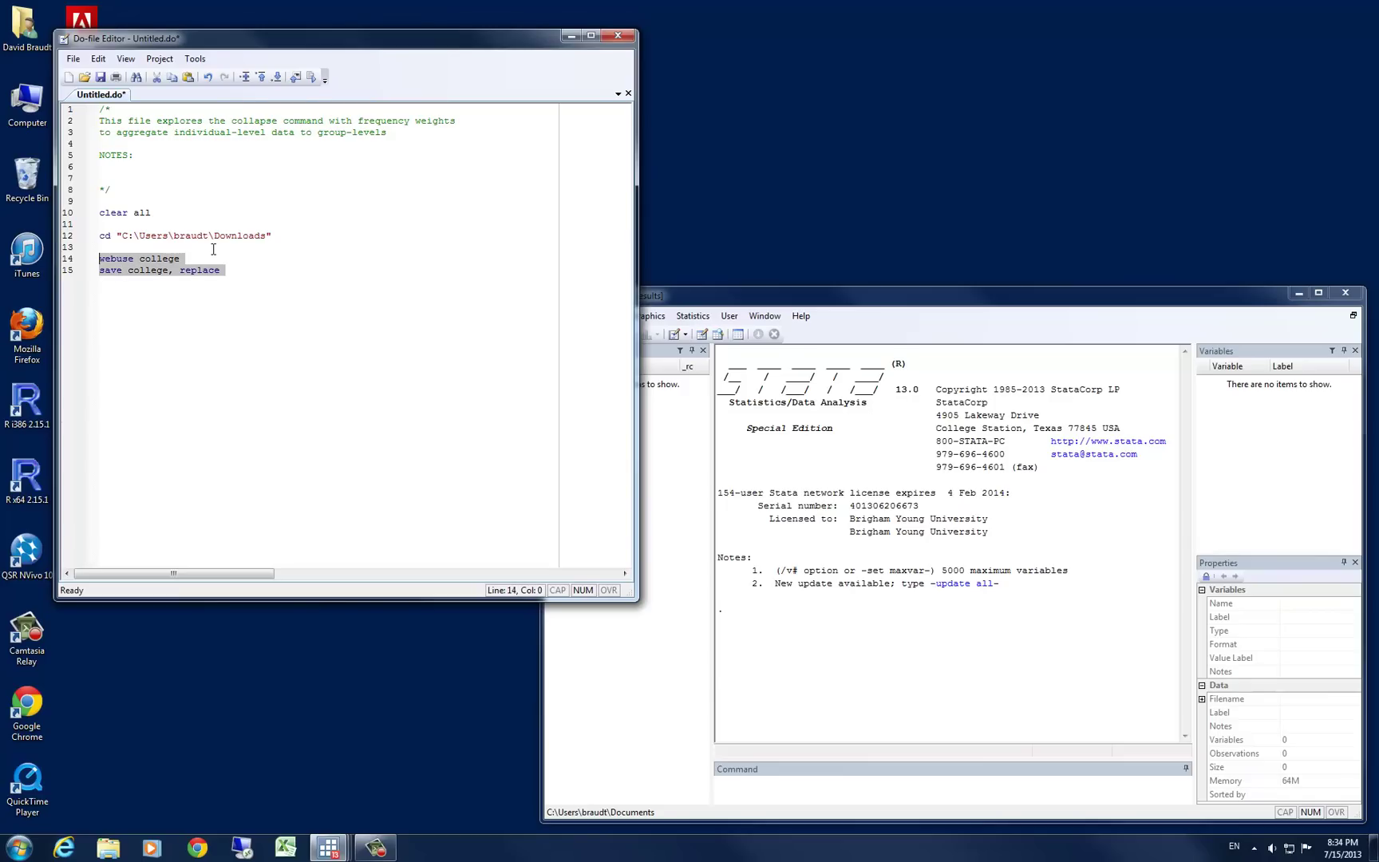
pyautogui.hotkey('ctrl', 'd')
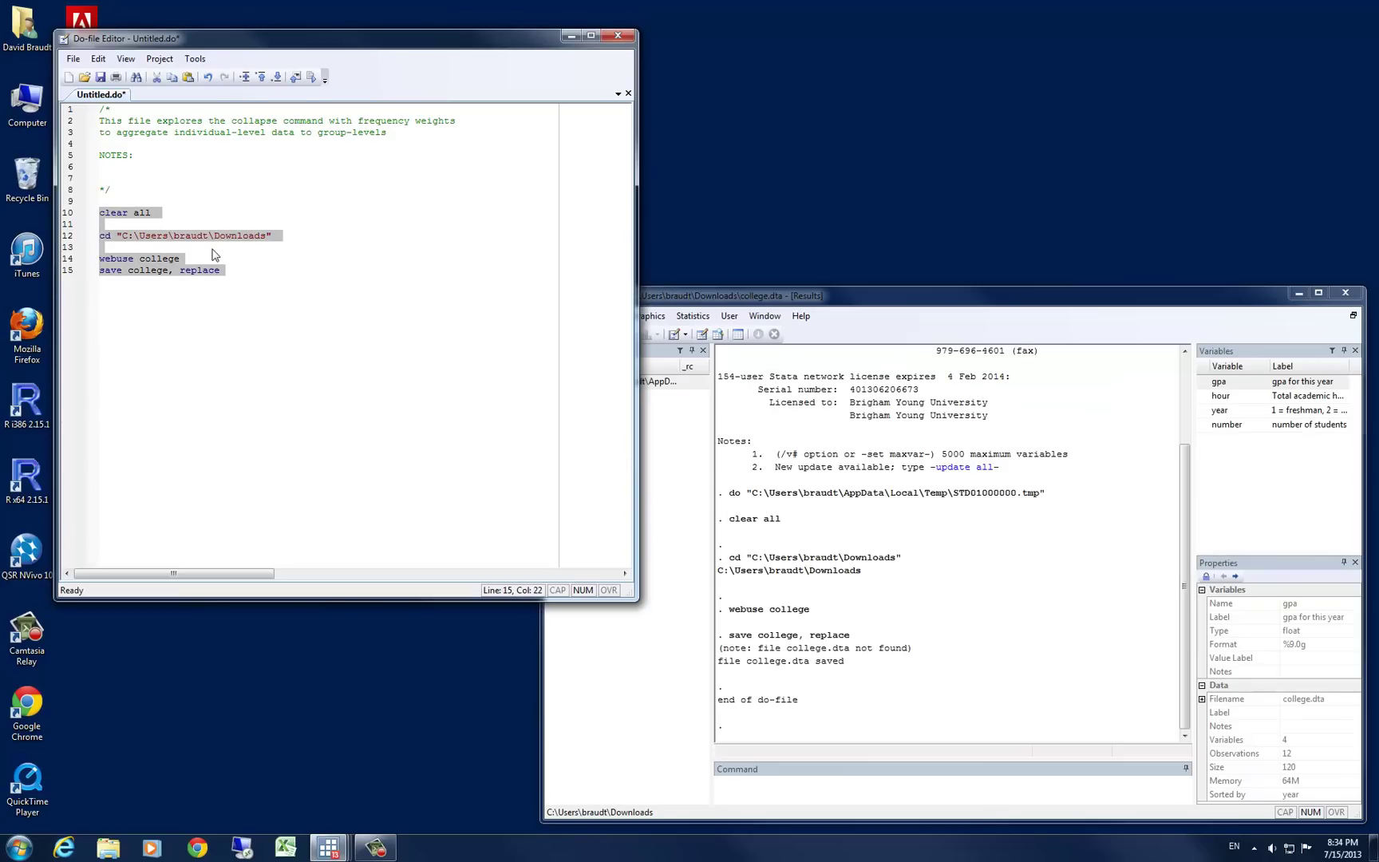
pyautogui.click(848, 788)
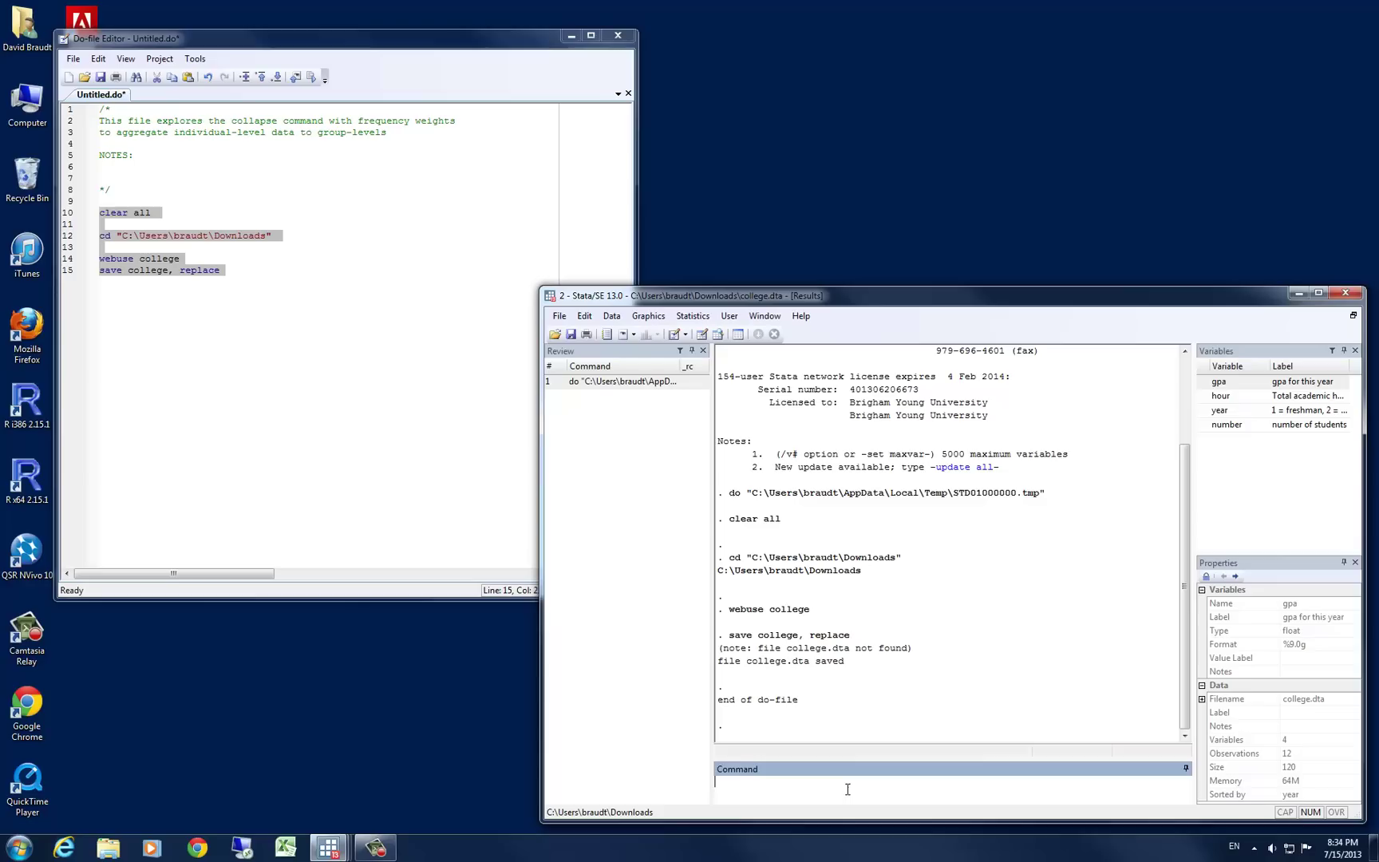
pyautogui.write('browse')
# View the 12 college observations in the Data Editor, then close it
pyautogui.press('Return')
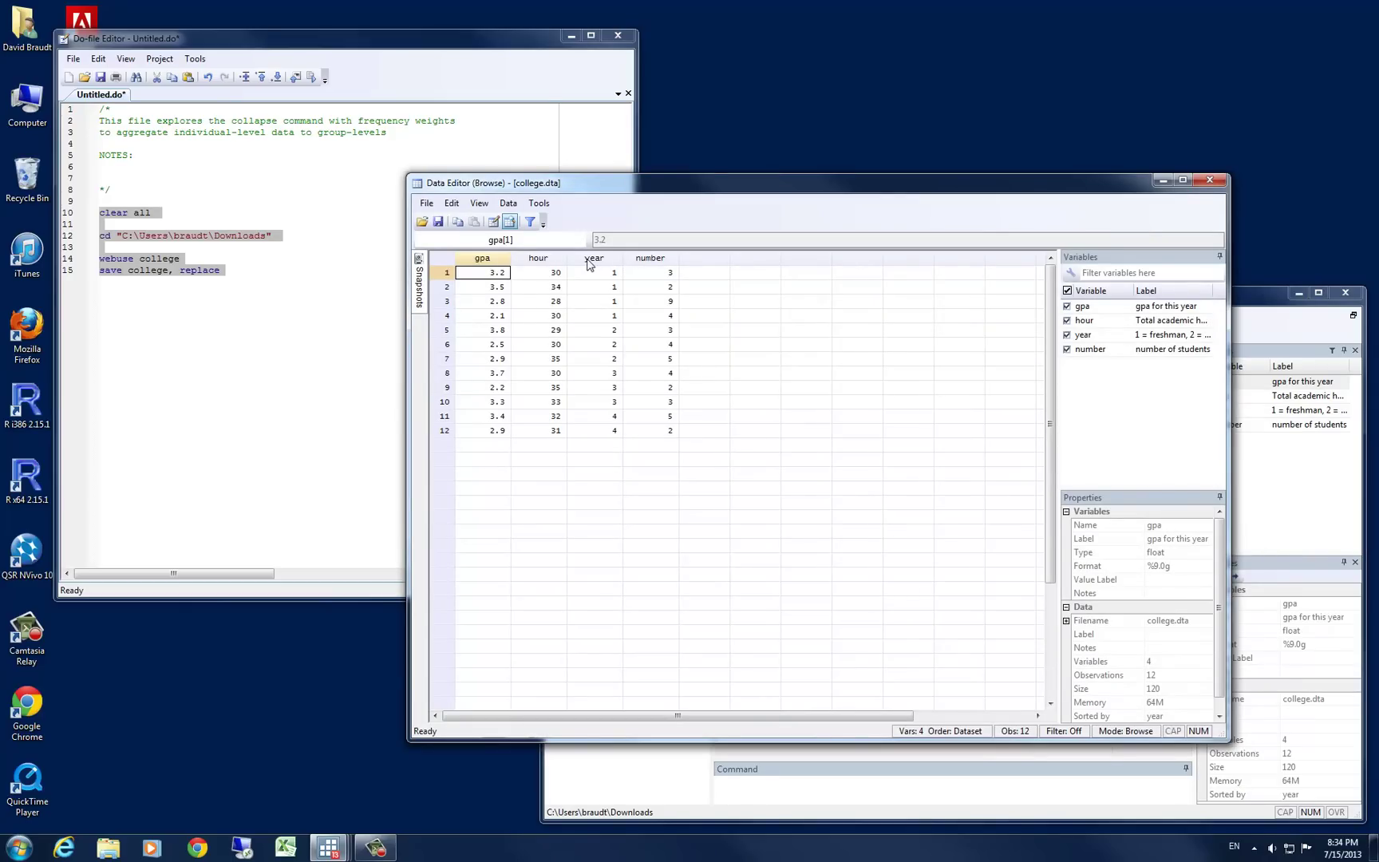
pyautogui.click(1212, 180)
# Add 'list, sepby(year)' as line 16 and run it to list observations by year
pyautogui.click(292, 288)
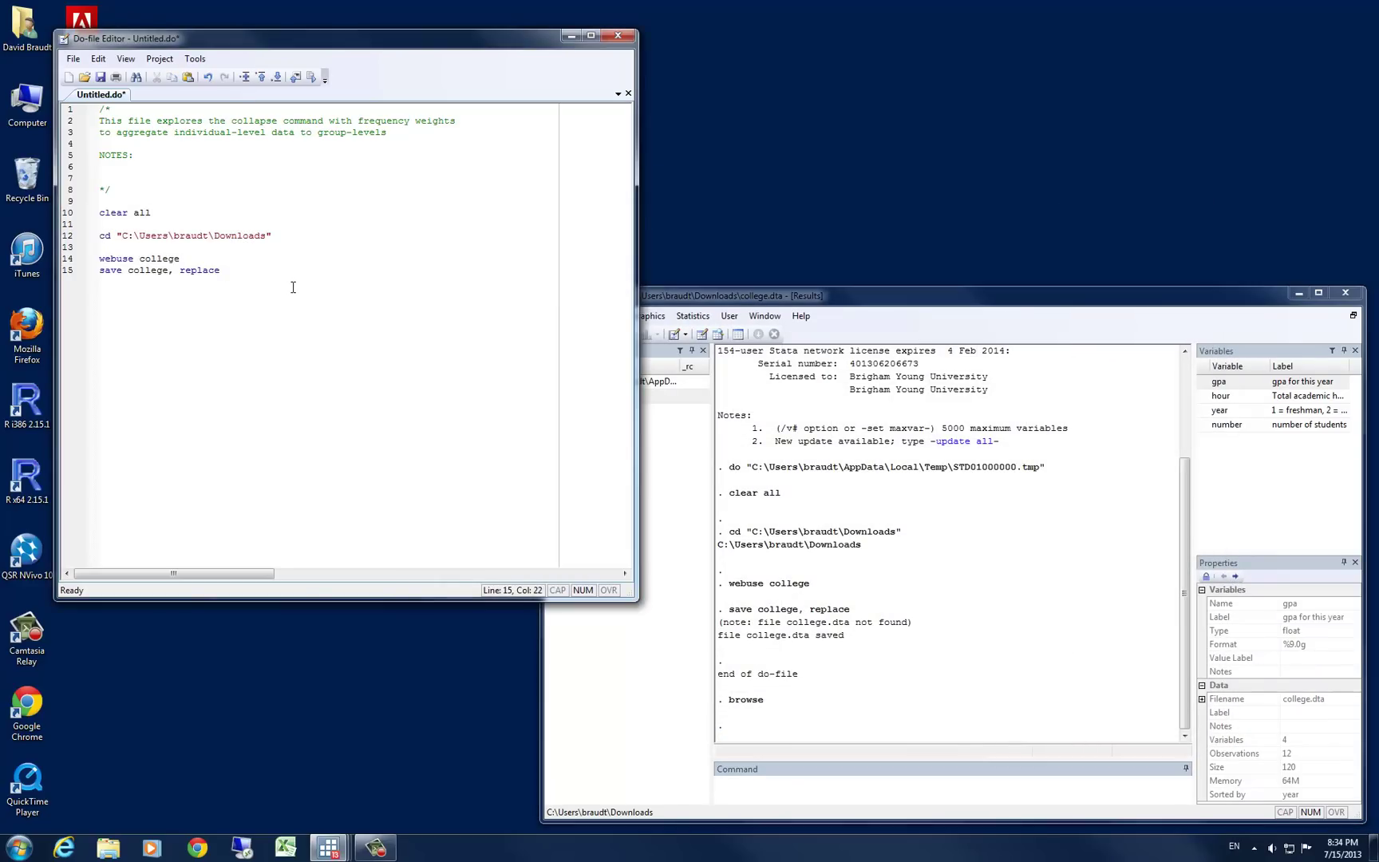
pyautogui.press('Return')
pyautogui.write('list , sepby(year)')
pyautogui.tripleClick(293, 287)
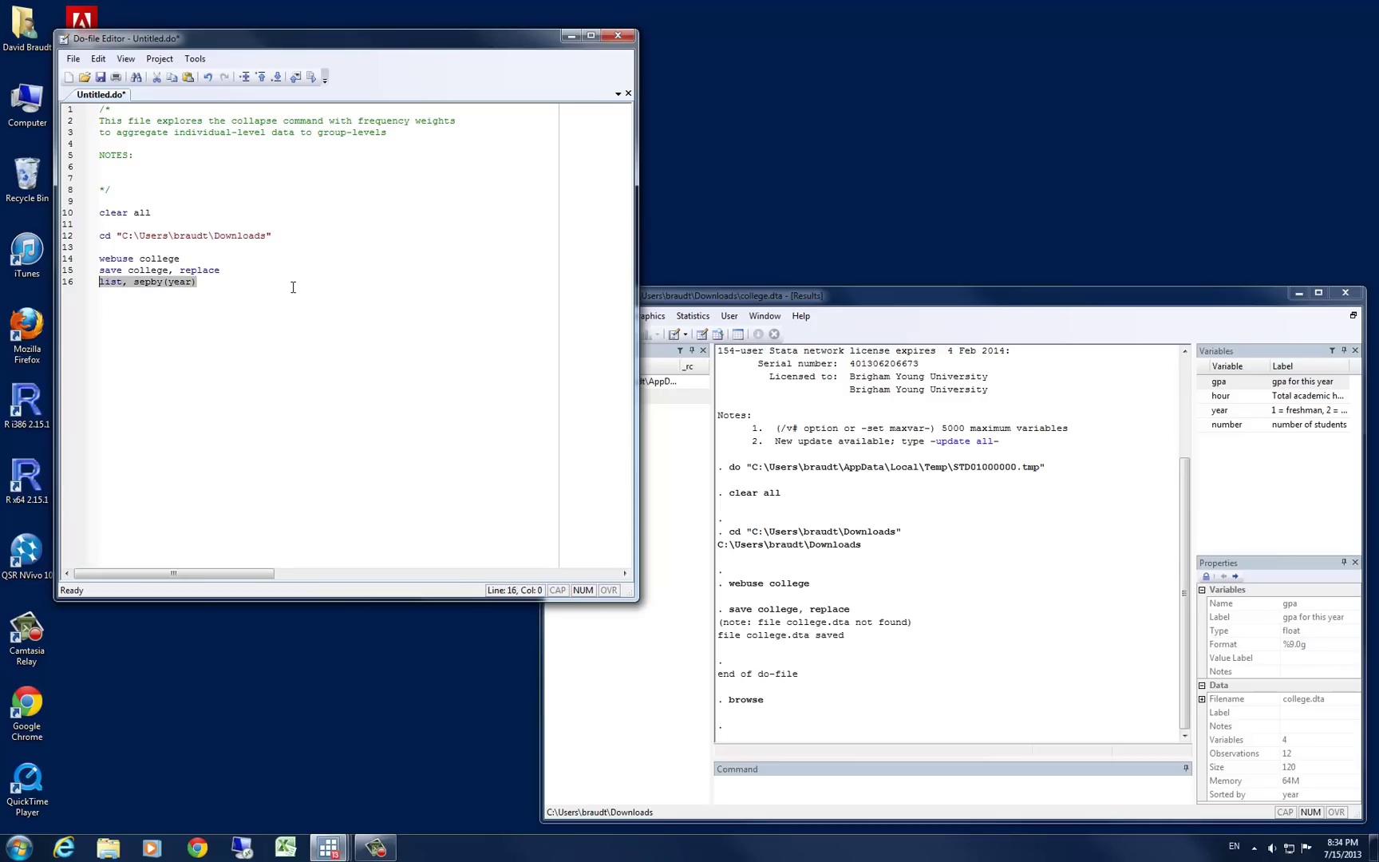
pyautogui.hotkey('ctrl', 'd')
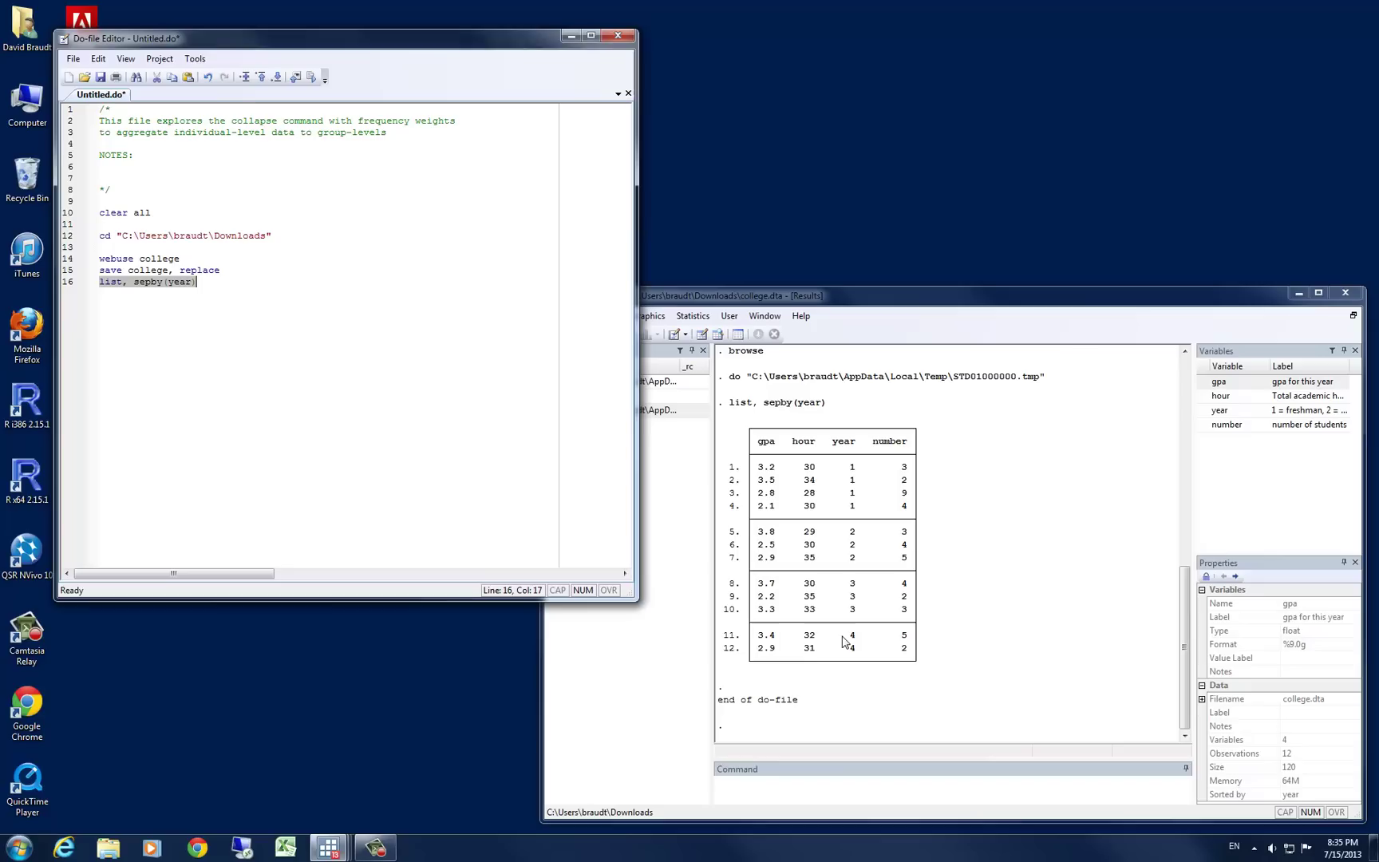
# Write 'collapse (mean) gpa hour (median) medgpa=gpa medhour=hour [ fw = number ], by(year)' on line 18
pyautogui.click(228, 286)
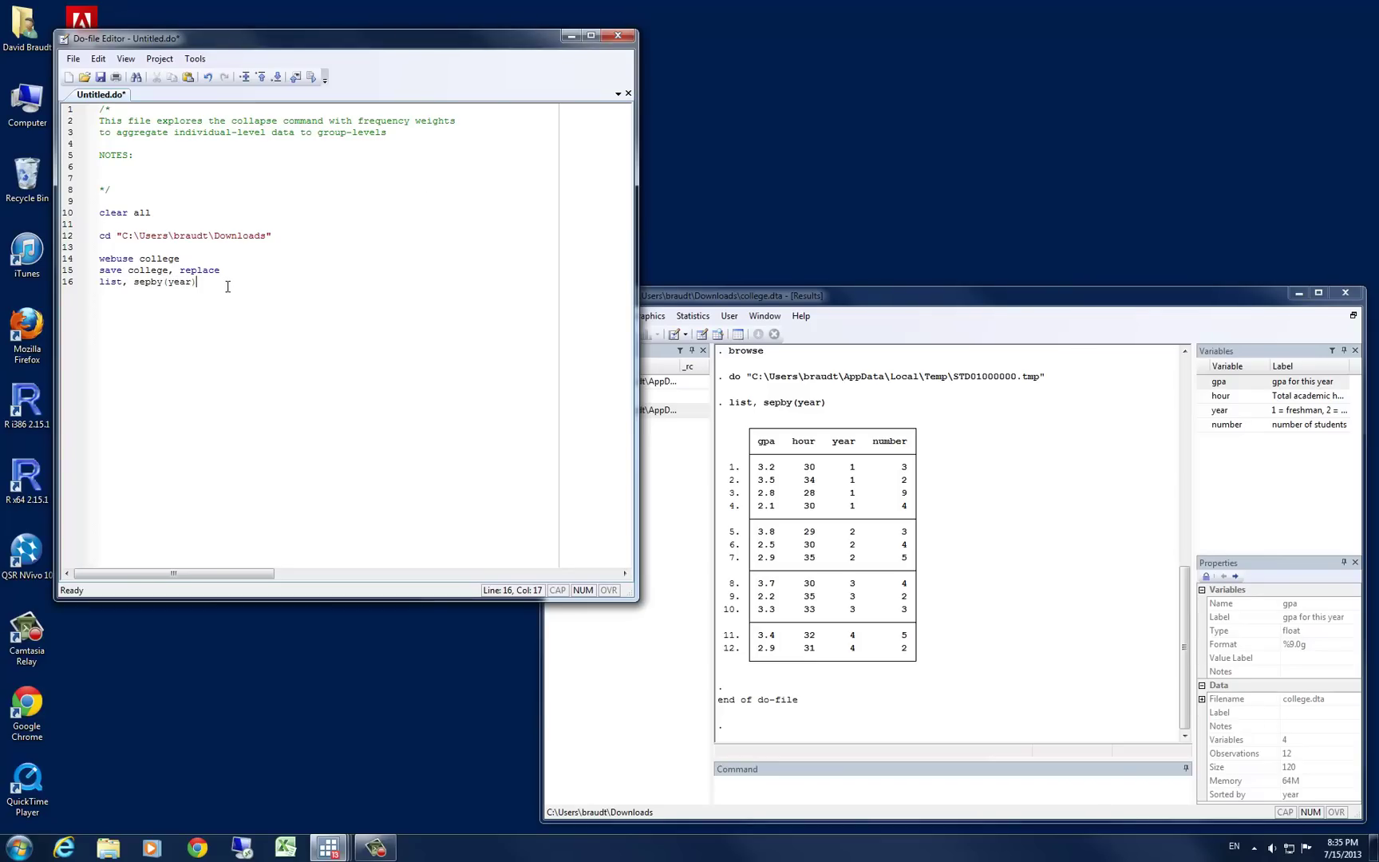
pyautogui.press('Return')
pyautogui.press('Return')
pyautogui.write('collapse (mean) gpa hour (median) medgpa')
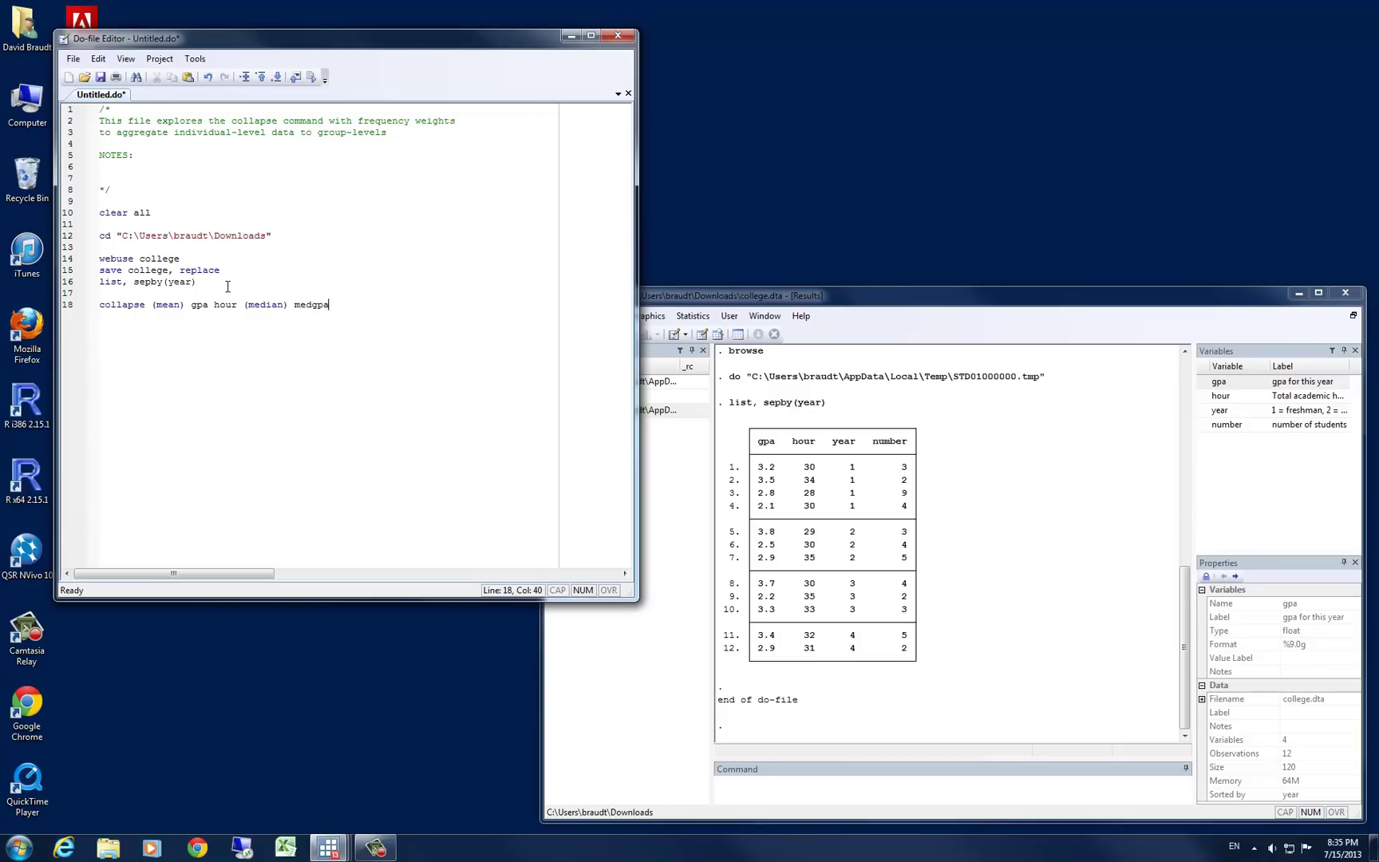
pyautogui.write('=gpa medhour=hour')
pyautogui.write('[ fw = number ], by(year)')
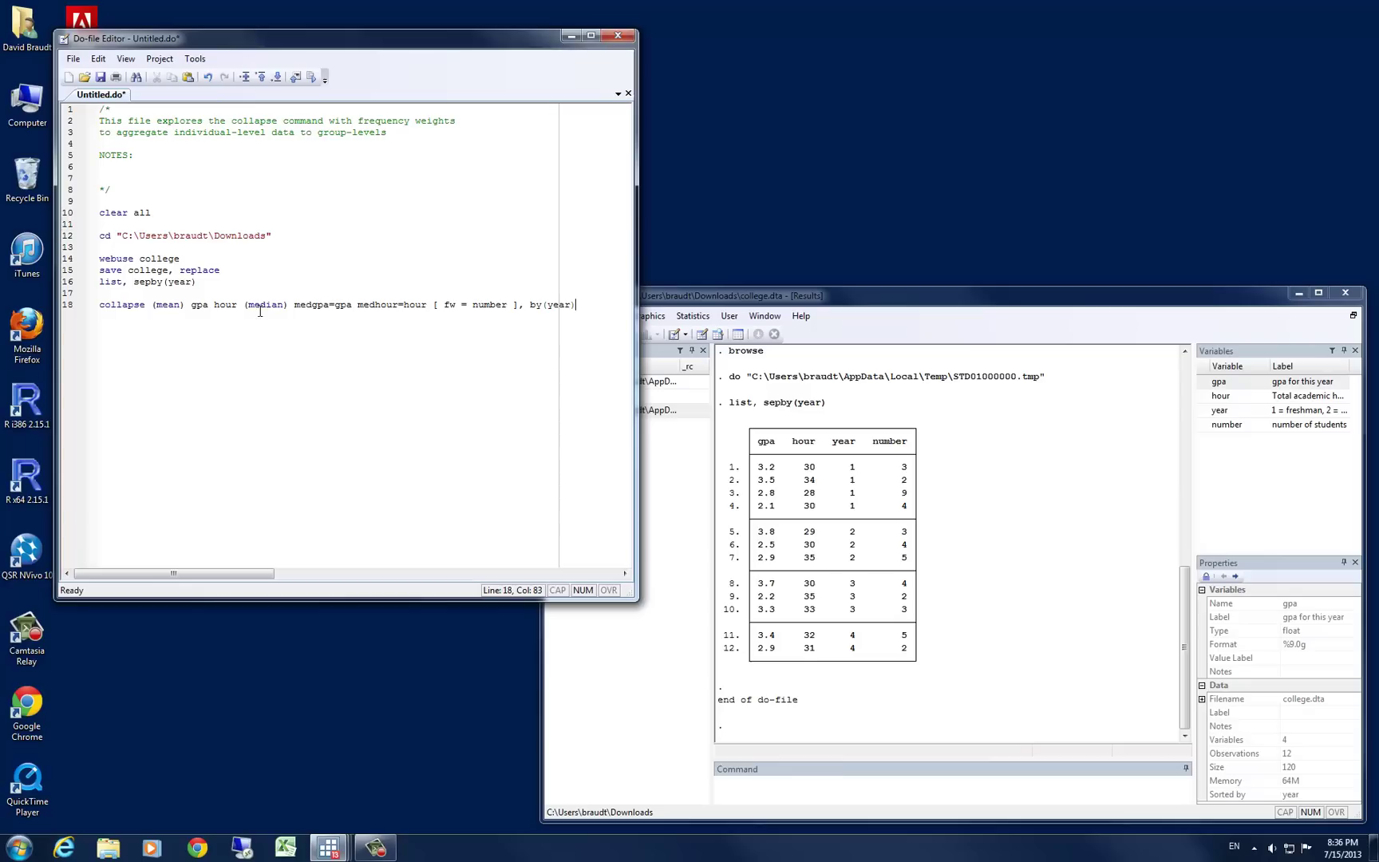
pyautogui.doubleClick(117, 309)
pyautogui.moveTo(528, 310); pyautogui.dragTo(574, 308)
pyautogui.click(187, 296)
pyautogui.click(176, 303)
pyautogui.doubleClick(200, 307)
pyautogui.doubleClick(177, 307)
pyautogui.doubleClick(230, 305)
pyautogui.doubleClick(260, 307)
pyautogui.moveTo(293, 307); pyautogui.dragTo(328, 309)
pyautogui.doubleClick(365, 306)
pyautogui.moveTo(434, 305); pyautogui.dragTo(520, 305)
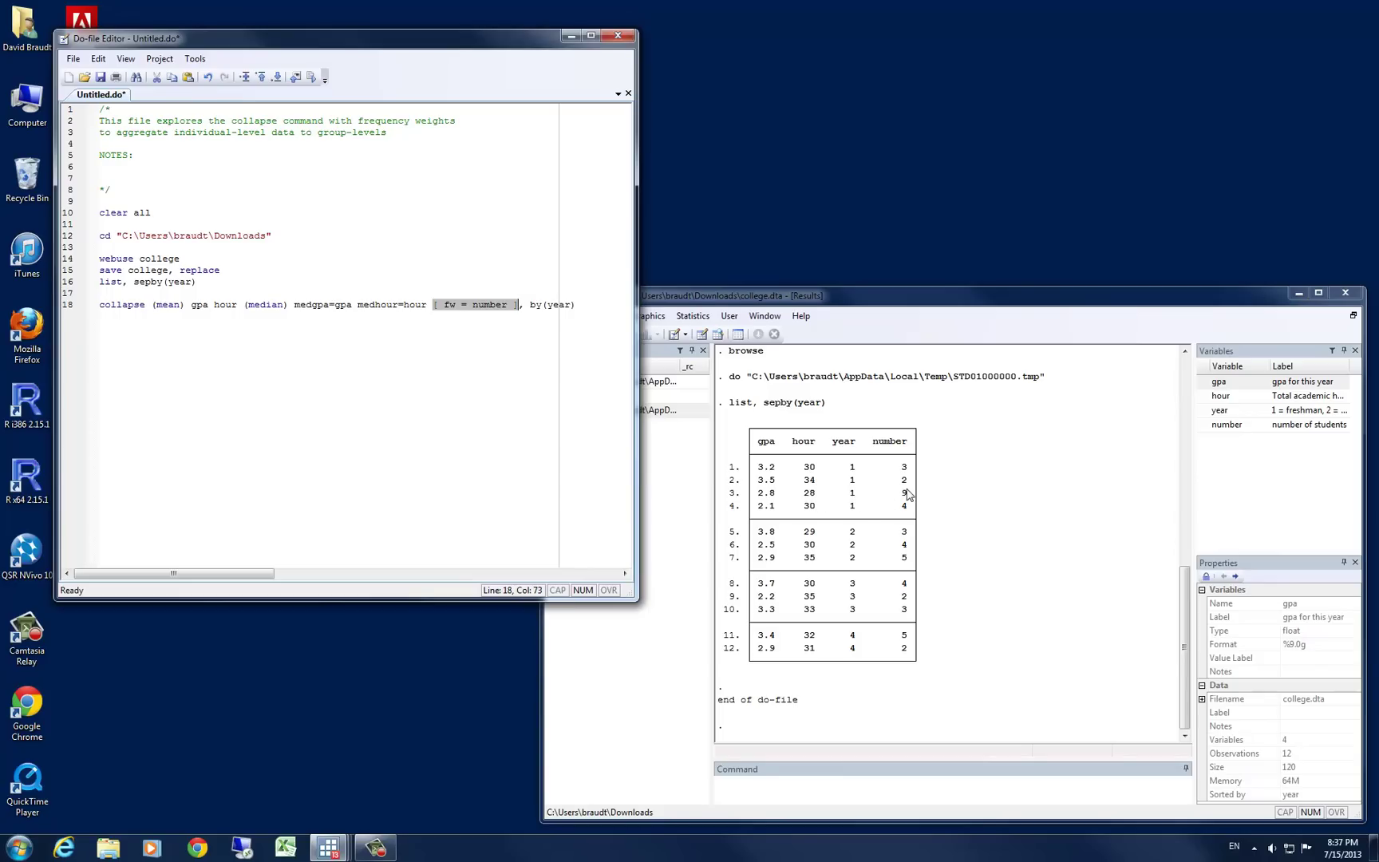
pyautogui.click(584, 310)
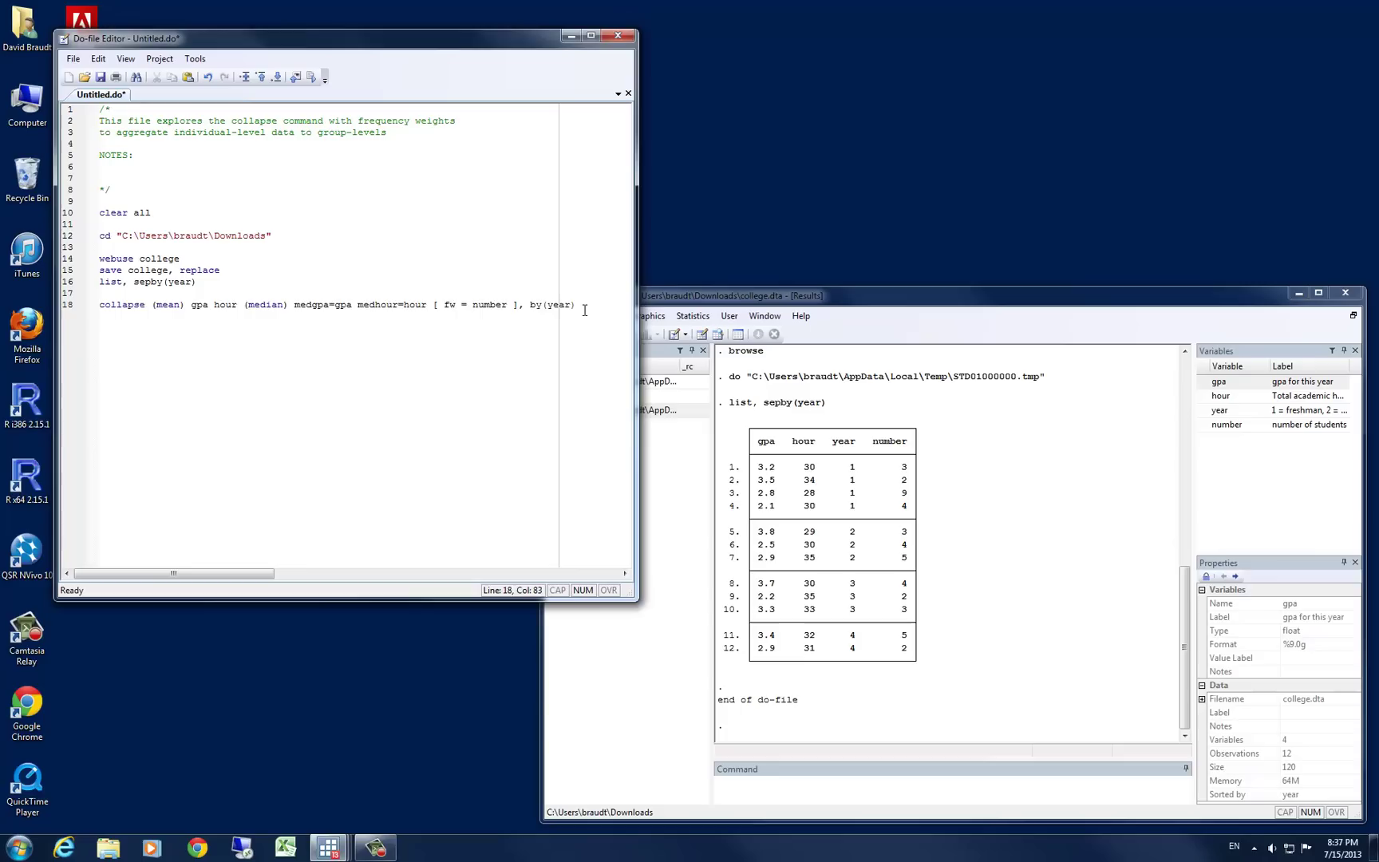
# Run the collapse line, then list the resulting four year-level rows
pyautogui.hotkey('shift', 'Home')
pyautogui.hotkey('ctrl', 'd')
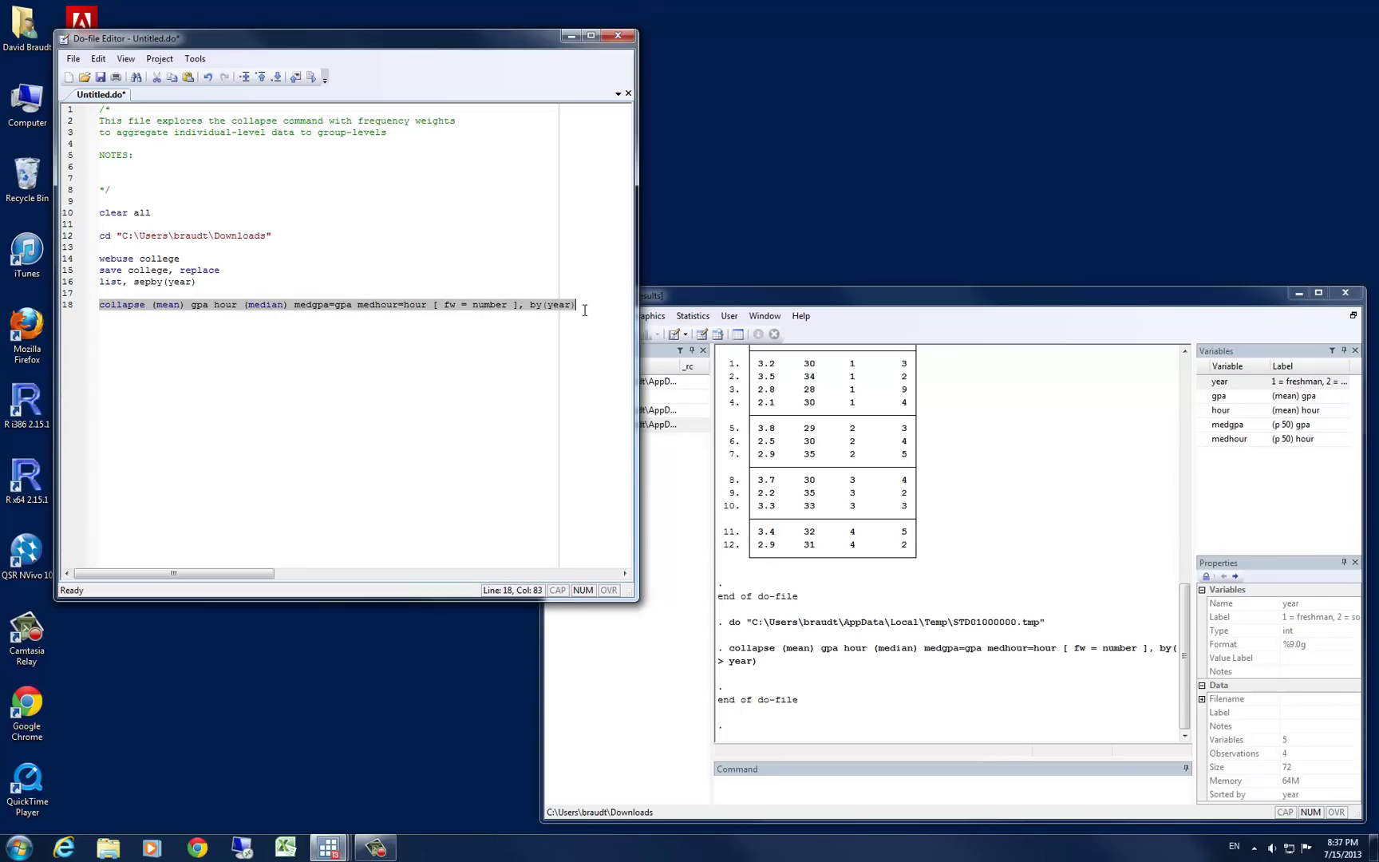
pyautogui.click(991, 702)
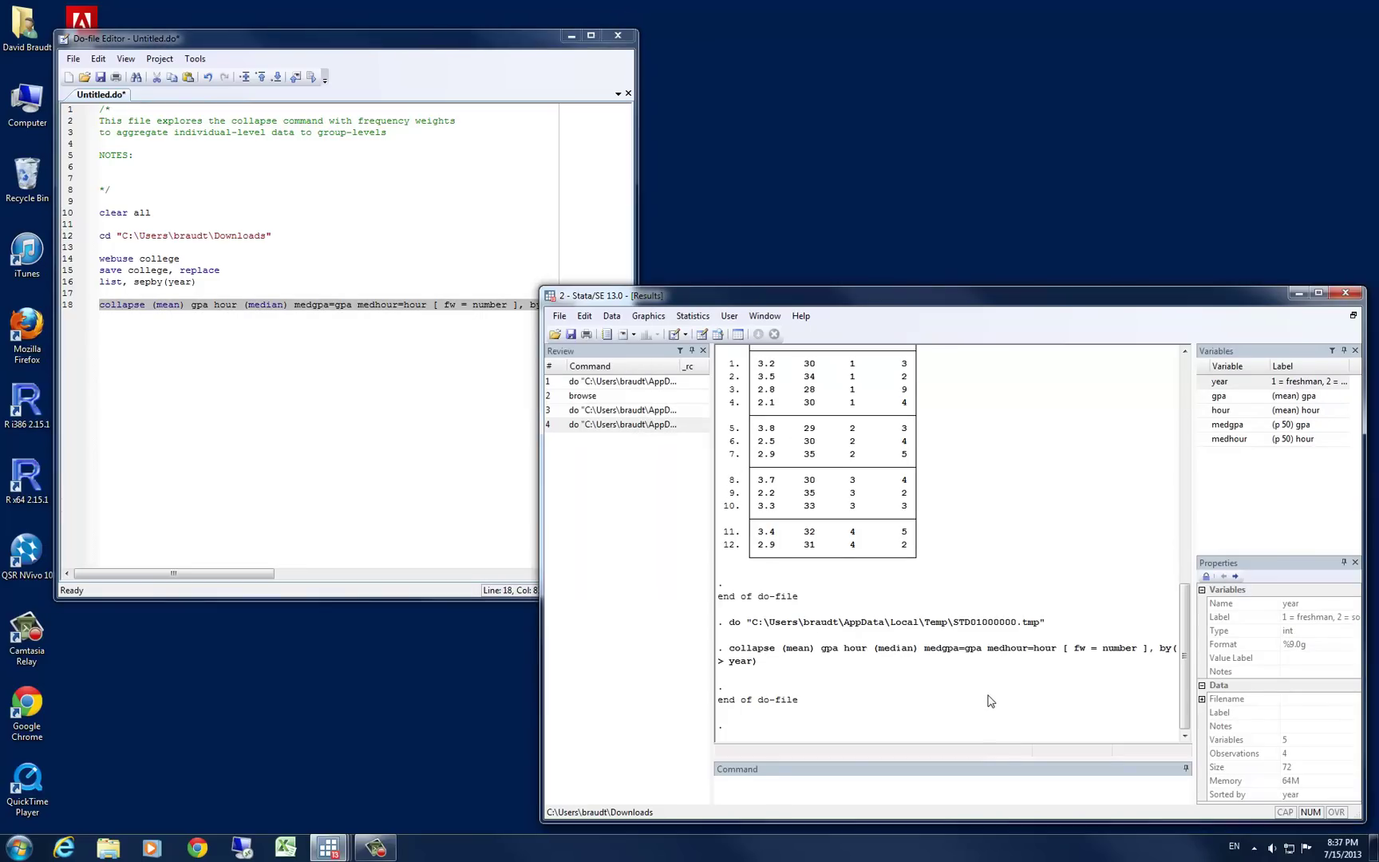
pyautogui.click(864, 783)
pyautogui.write('list')
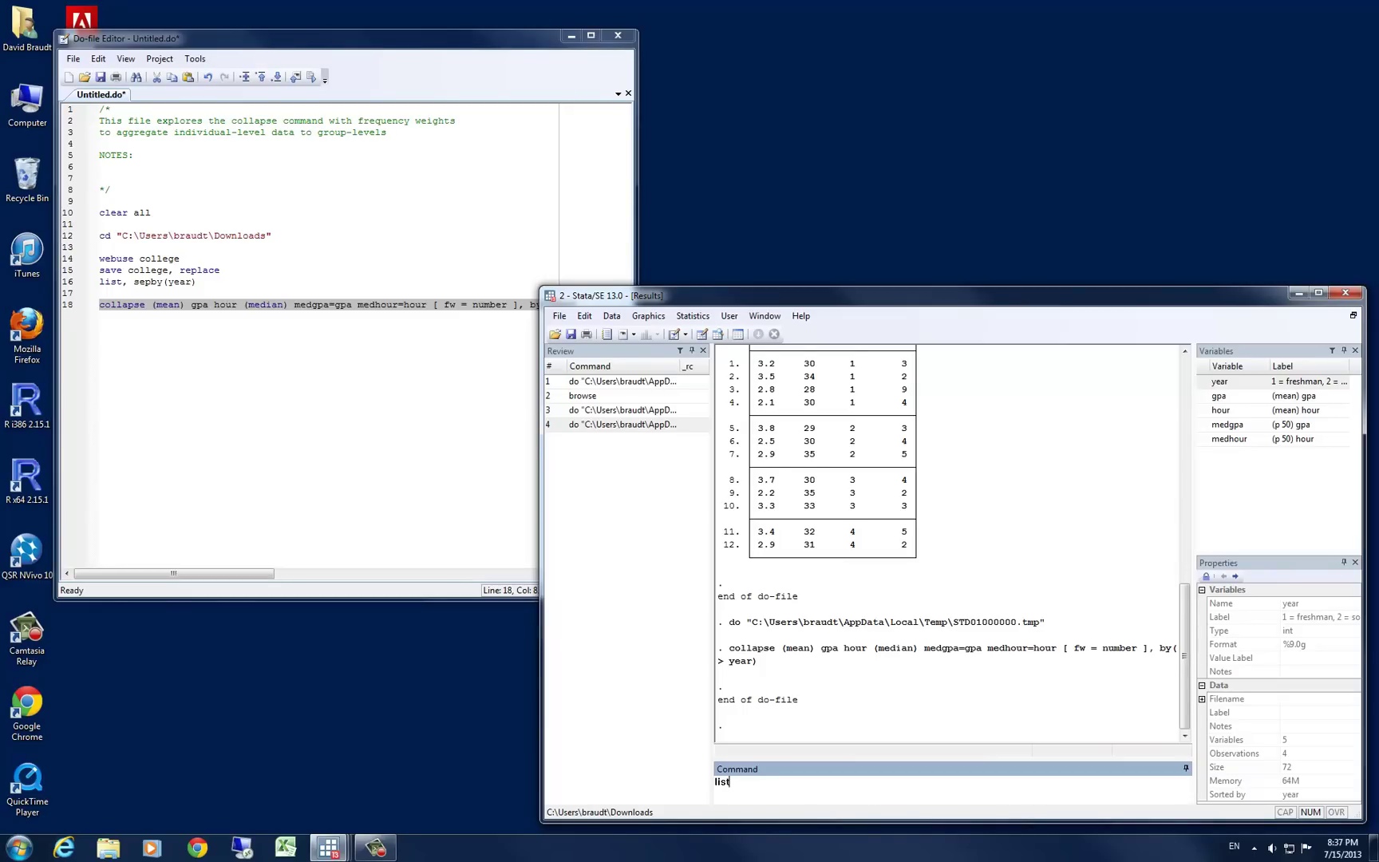
pyautogui.press('Return')
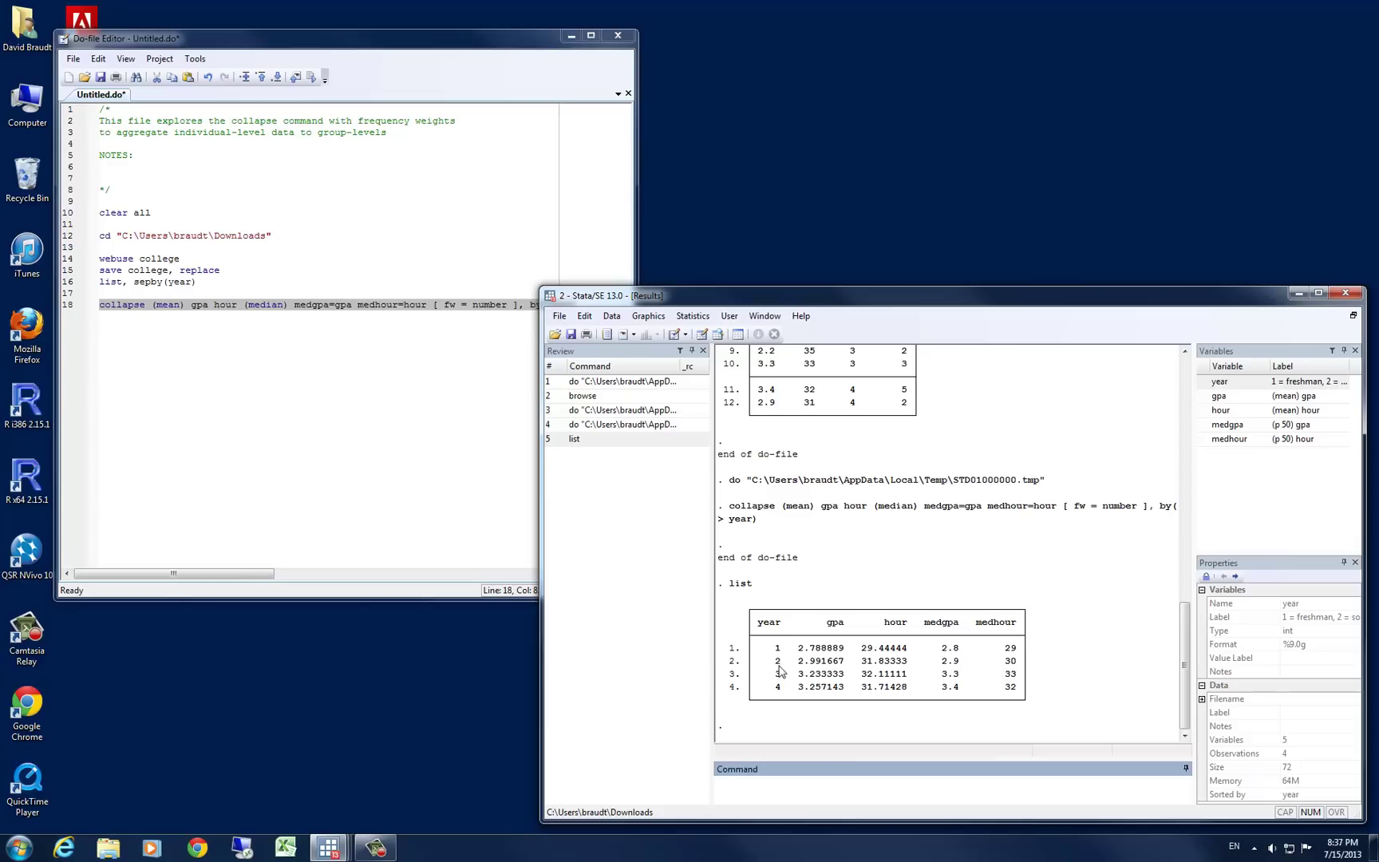
# Review the listed results, highlighting year 1's mean gpa of 2.788889
pyautogui.click(966, 521)
pyautogui.scroll(5, 959, 525)
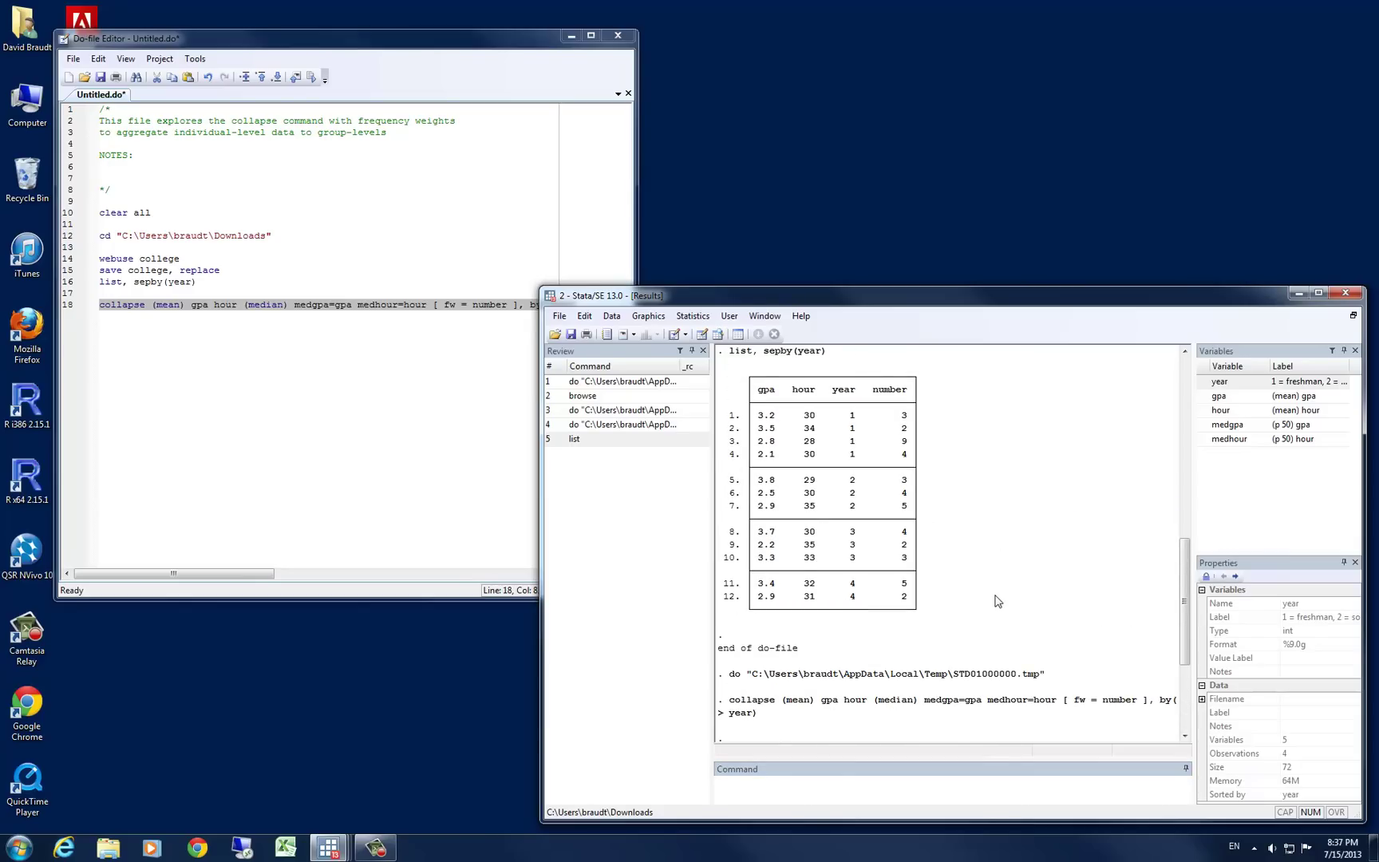
pyautogui.scroll(-5, 997, 600)
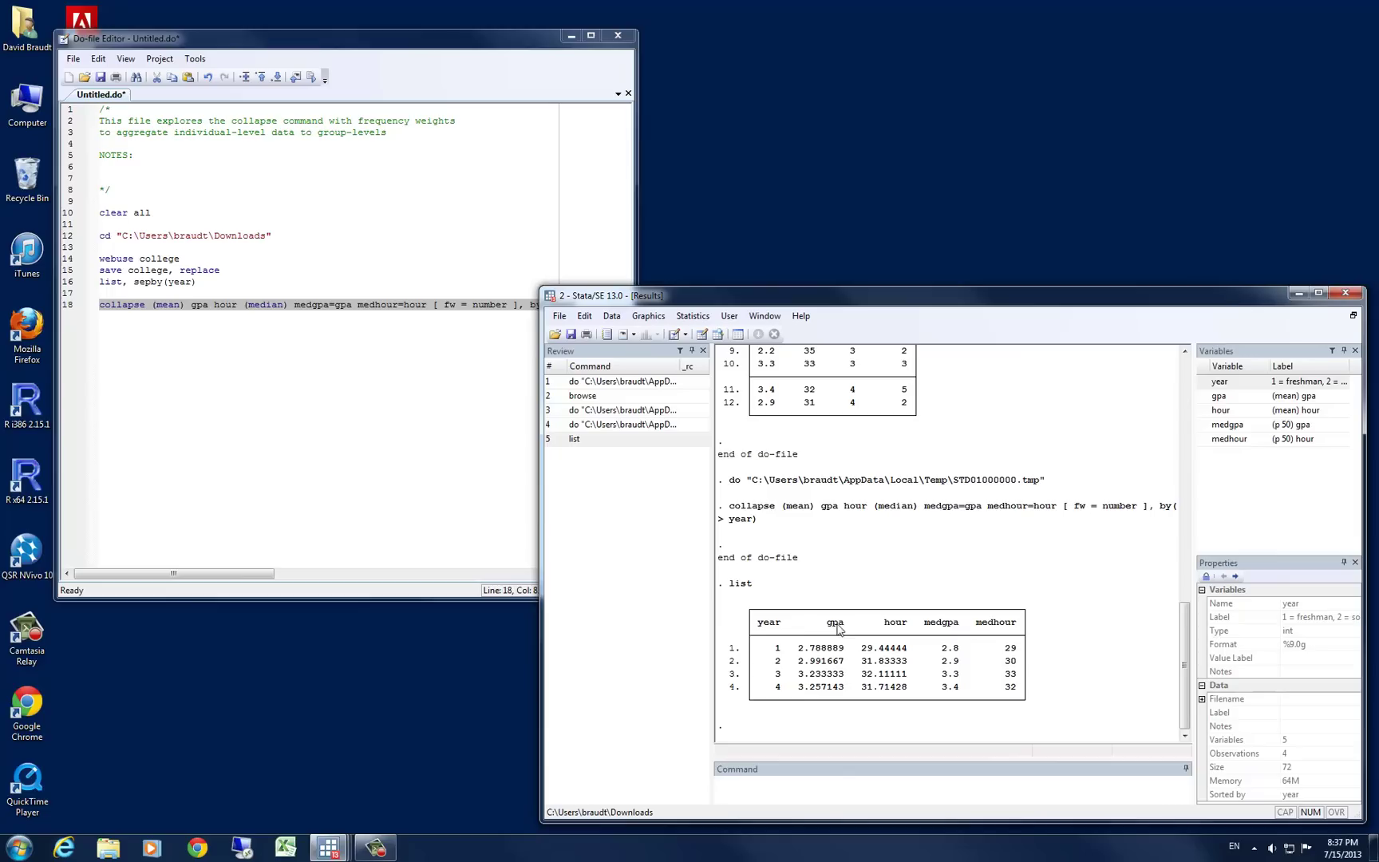
pyautogui.moveTo(794, 649); pyautogui.dragTo(908, 656)
pyautogui.click(947, 629)
pyautogui.scroll(5, 944, 657)
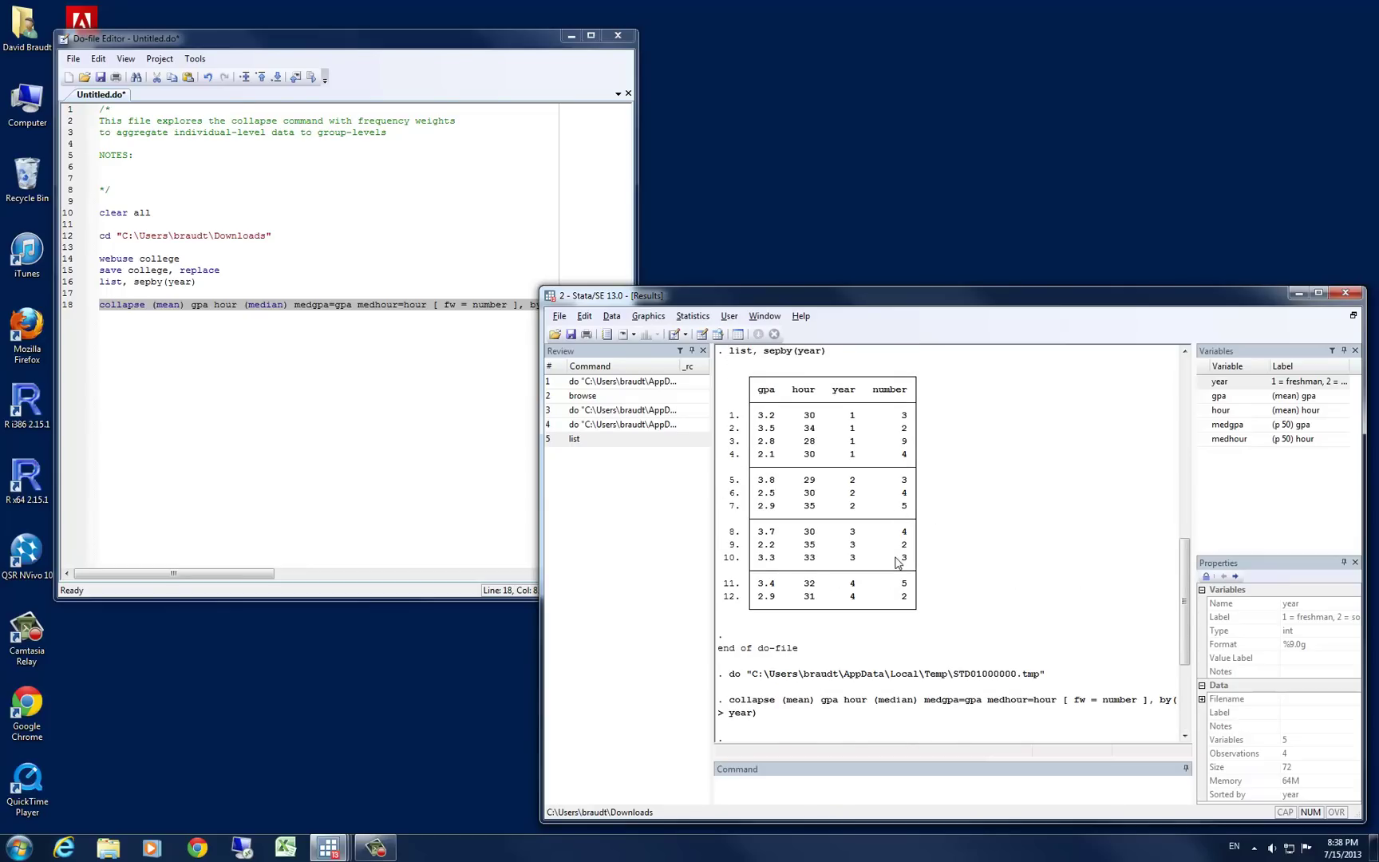
# Add a contact e-mail address on line 20, below the collapse command
pyautogui.click(318, 353)
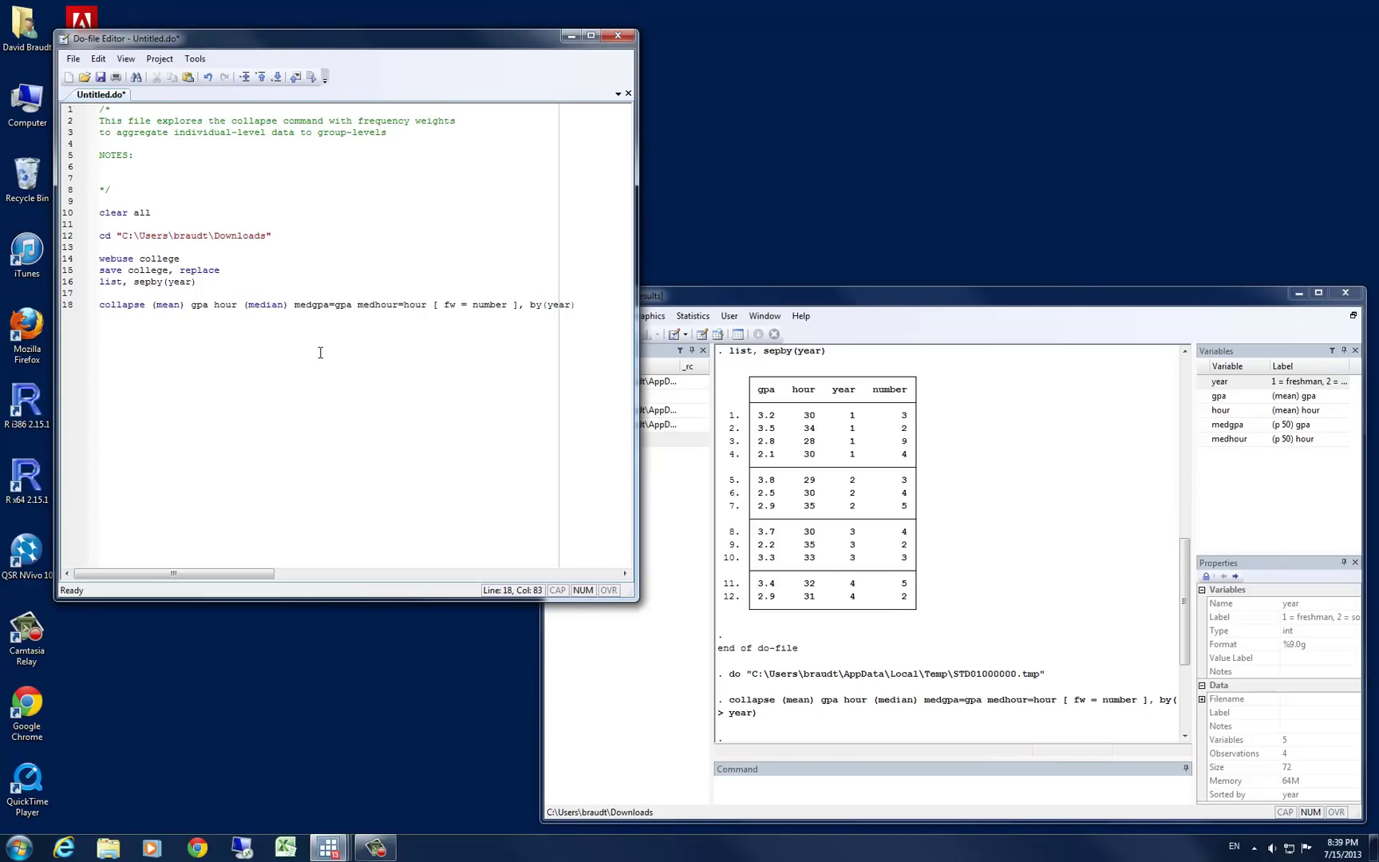
pyautogui.press('Return')
pyautogui.press('Return')
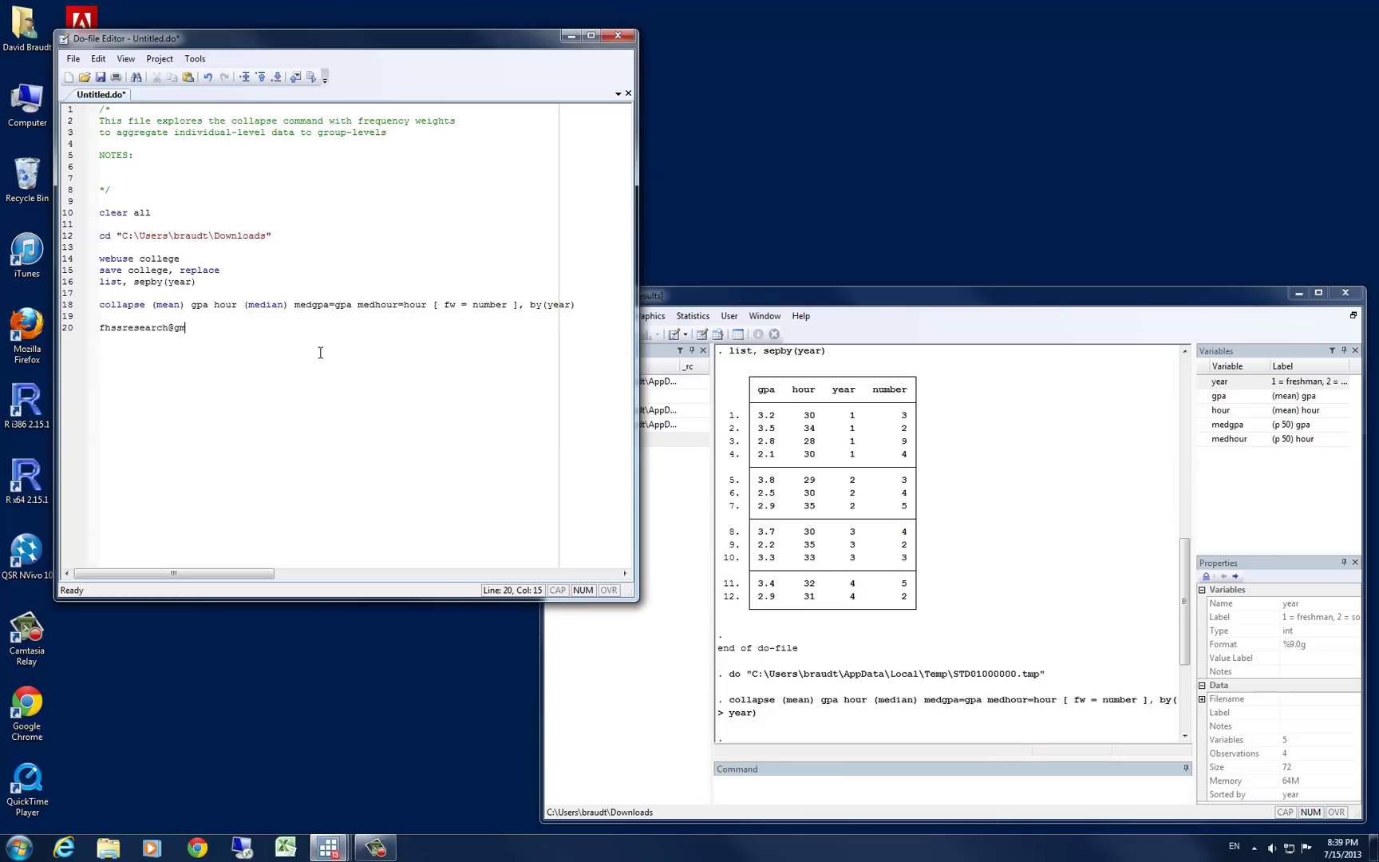